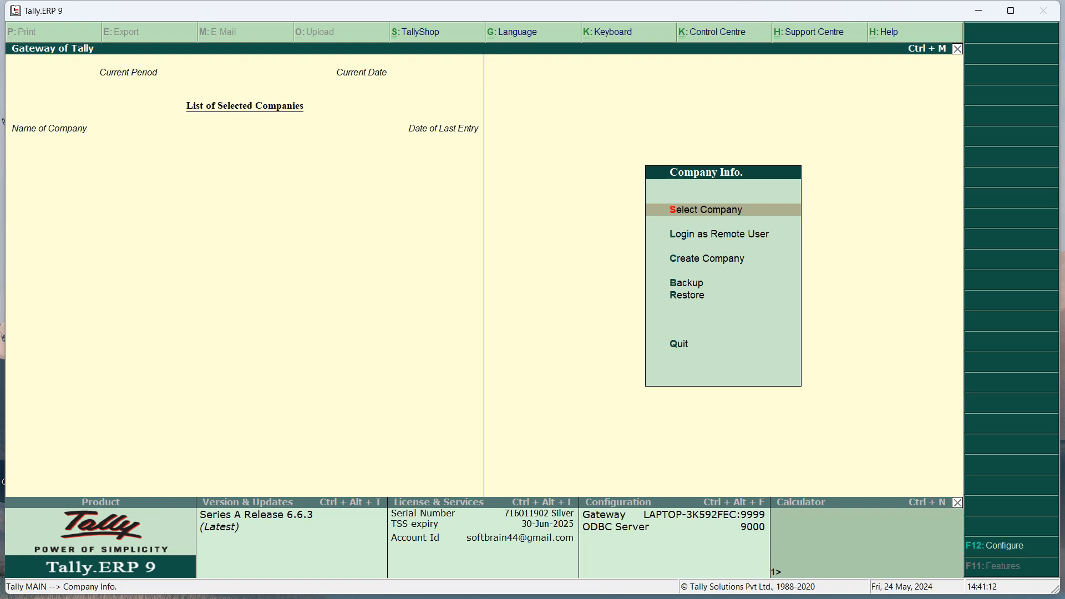
# Browse the Company Info. menu options and open Create Company
pyautogui.press('Down')
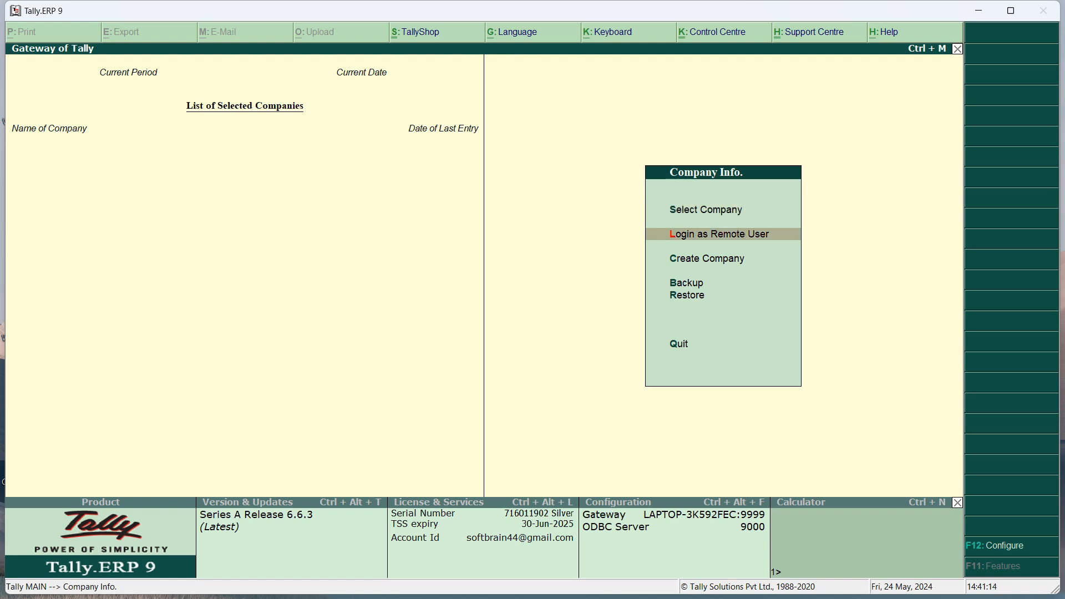
pyautogui.press('Down')
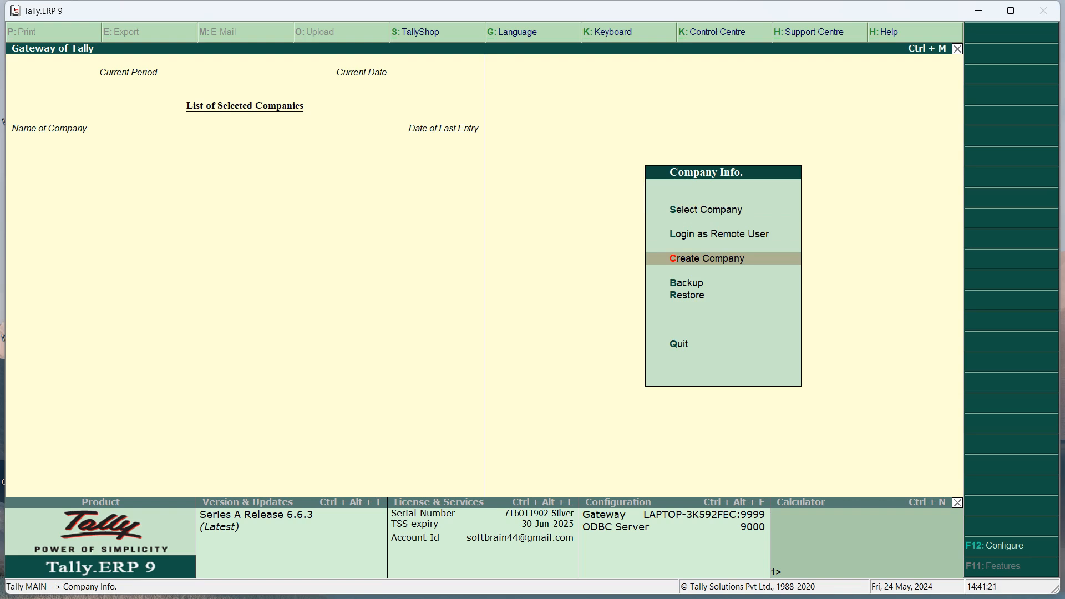
pyautogui.press('Down')
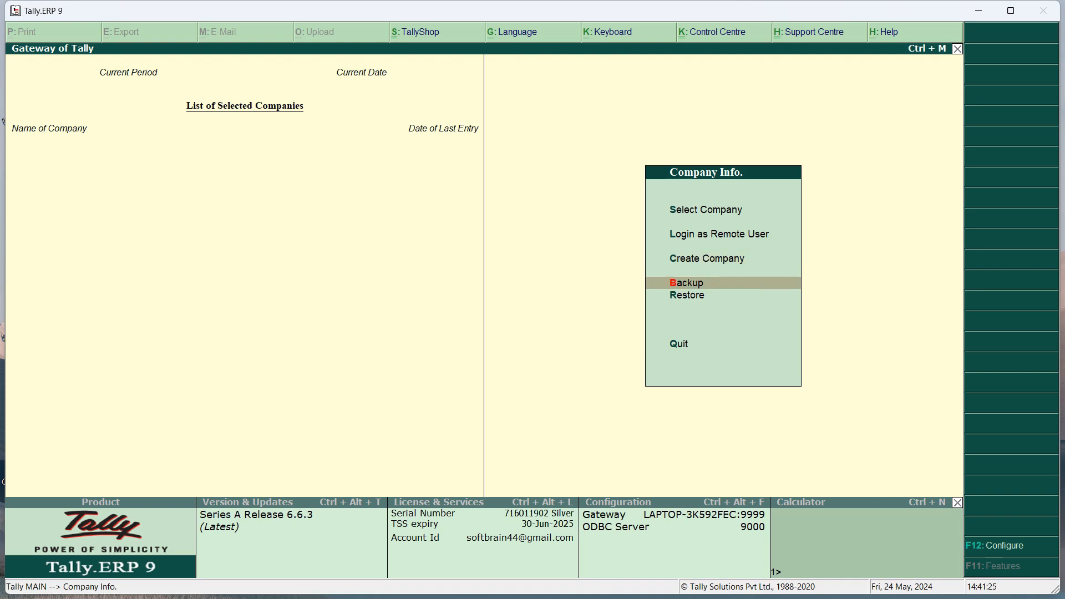
pyautogui.press('Up')
pyautogui.press('Up')
pyautogui.press('Up')
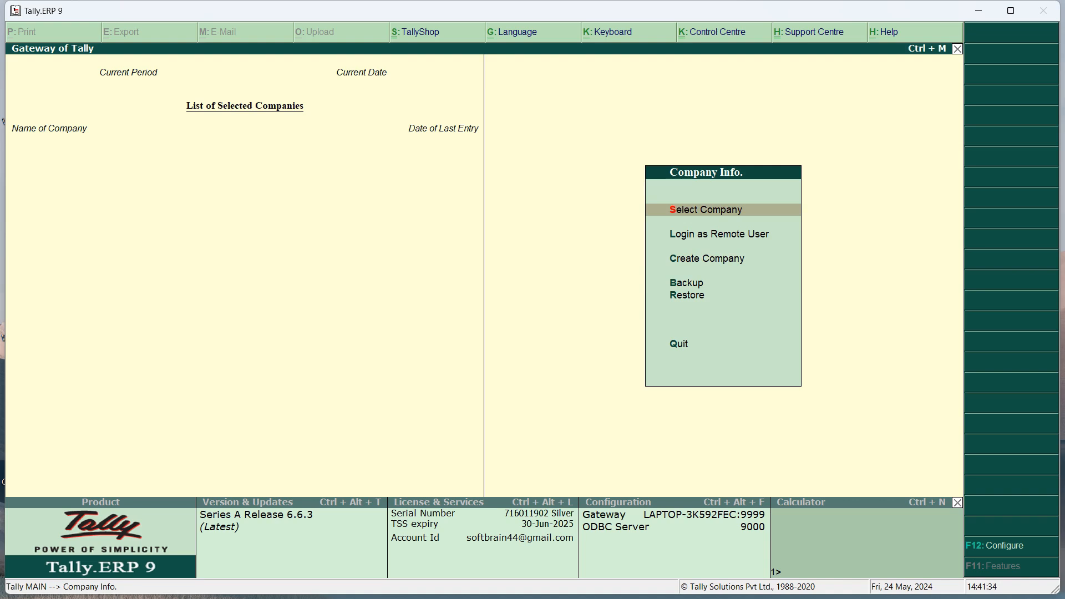
pyautogui.press('Down')
pyautogui.press('Down')
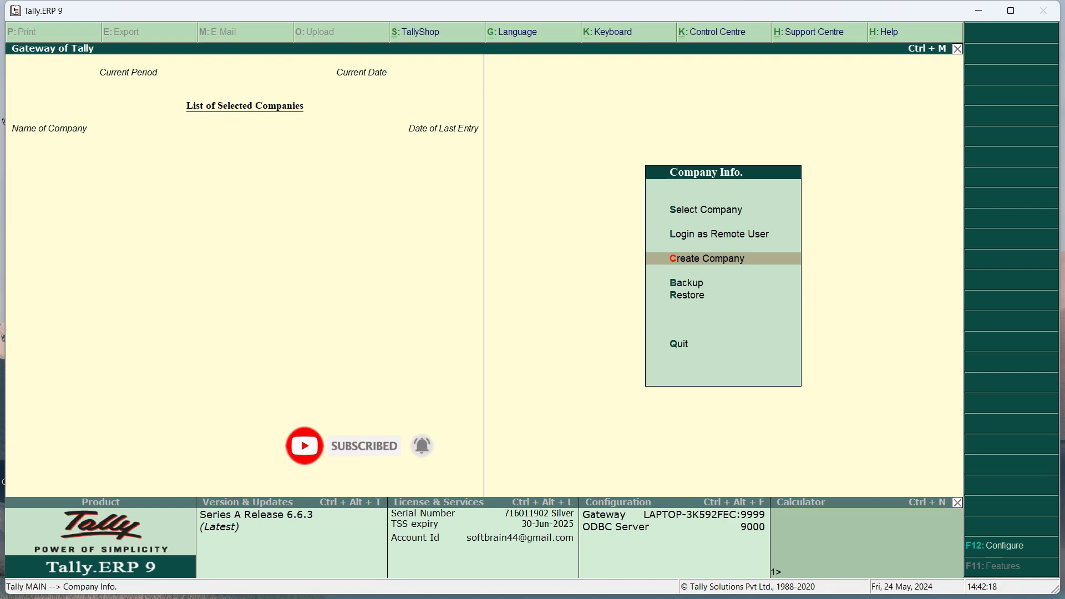
pyautogui.press('Return')
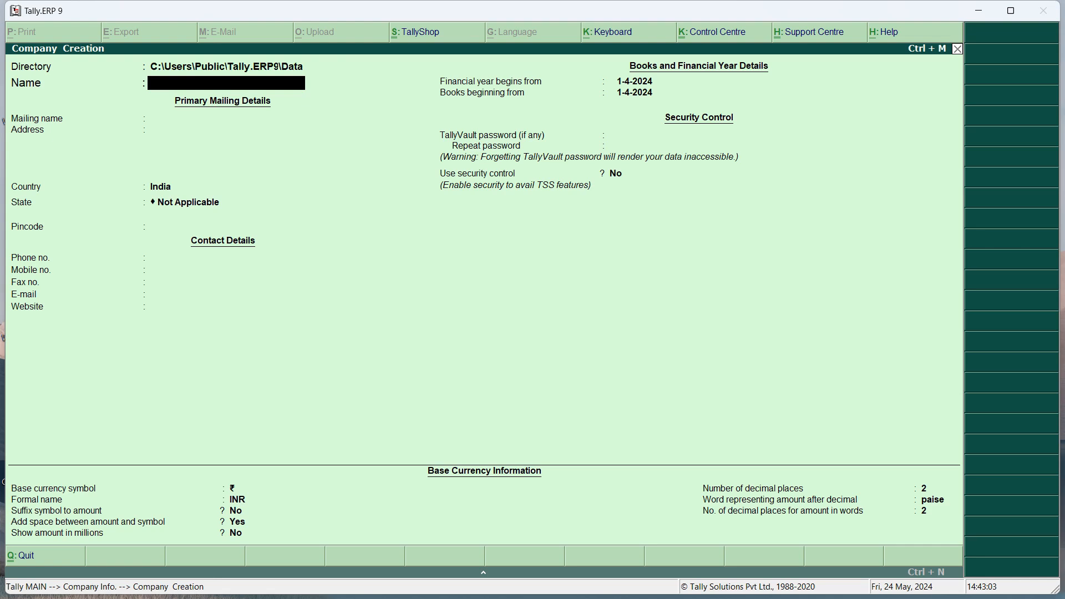
# Enter SUDEEP TRADERS as the company name and keep it as the mailing name
pyautogui.write('SUDEEP TRADERS')
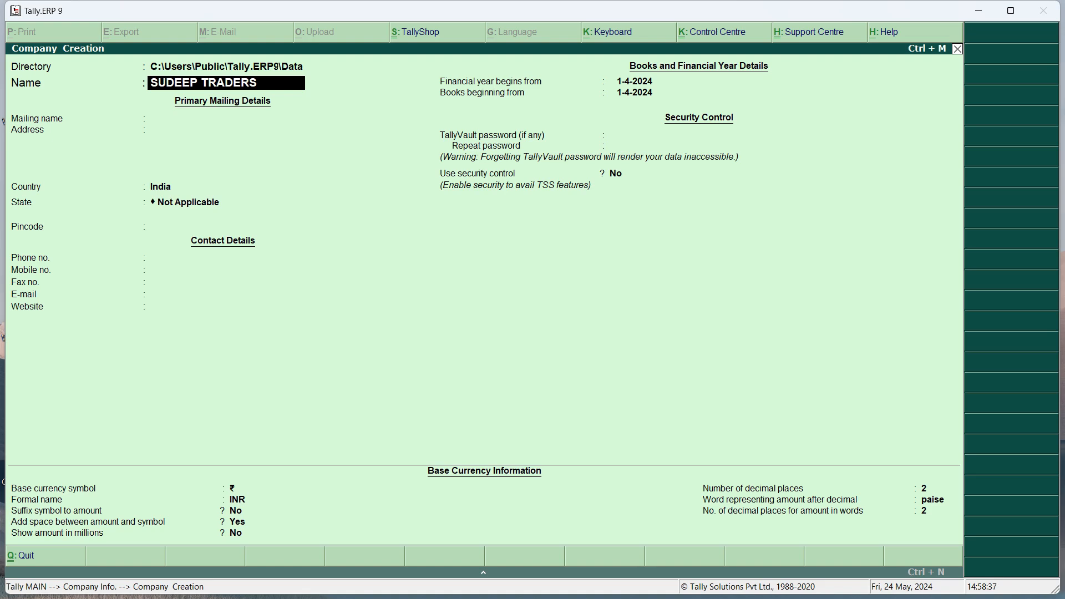
pyautogui.press('Return')
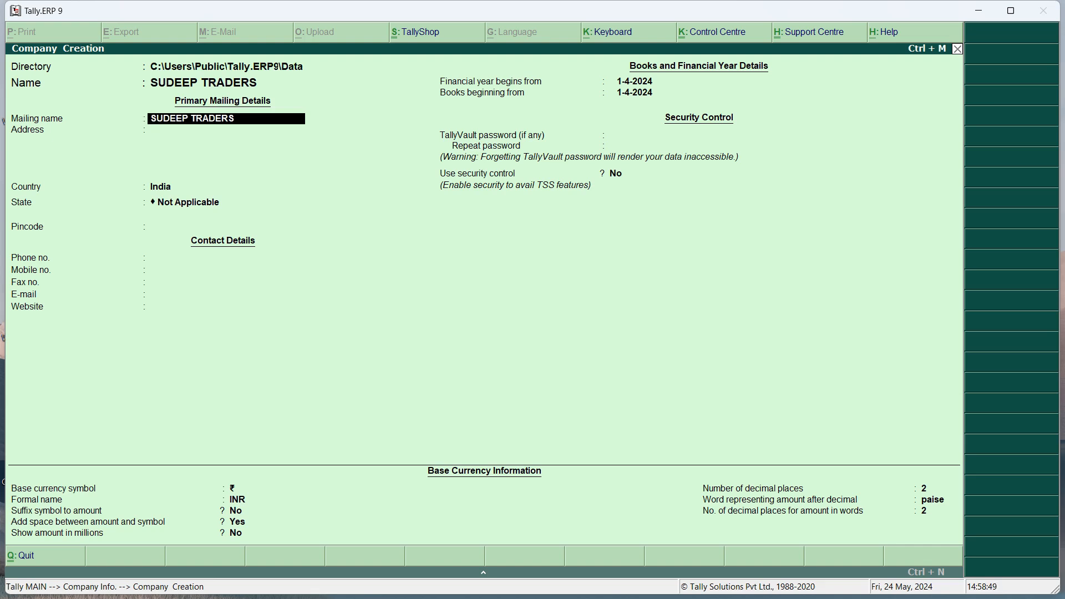
pyautogui.press('Return')
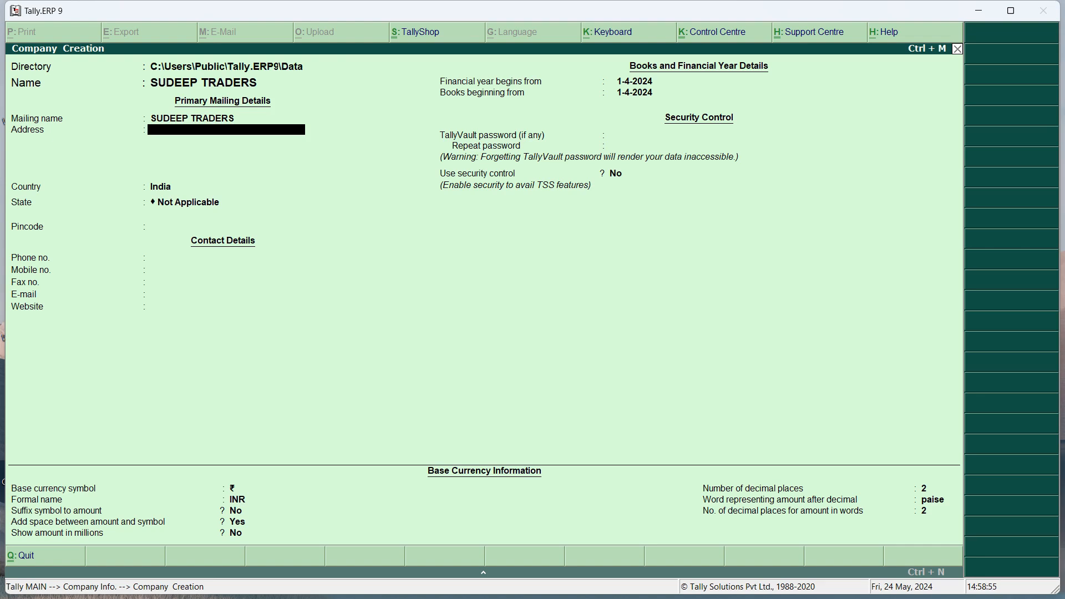
# Enter the company's postal address on three lines and move on to Country
pyautogui.press('Return')
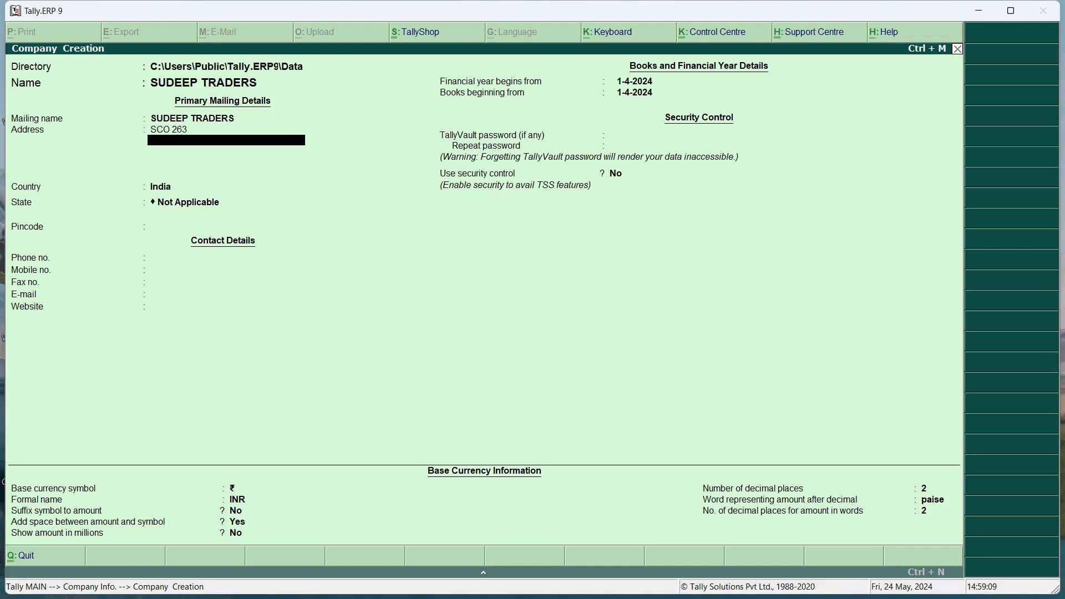
pyautogui.press('Return')
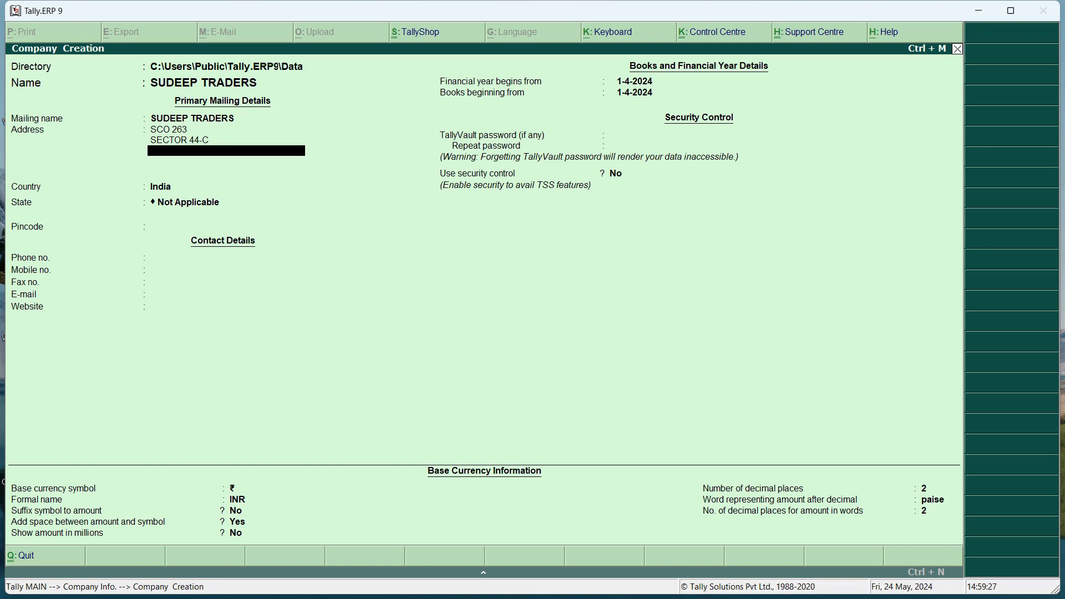
pyautogui.write('UT')
pyautogui.press('Return')
pyautogui.press('Return')
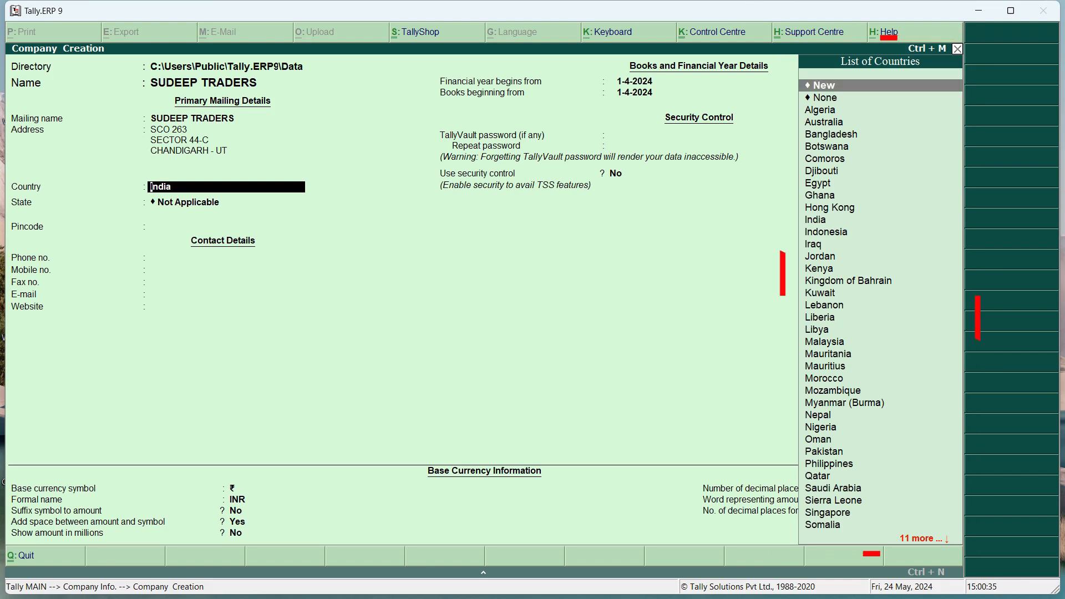
# Cancel adding a new country, then pick India from the List of Countries
pyautogui.press('Return')
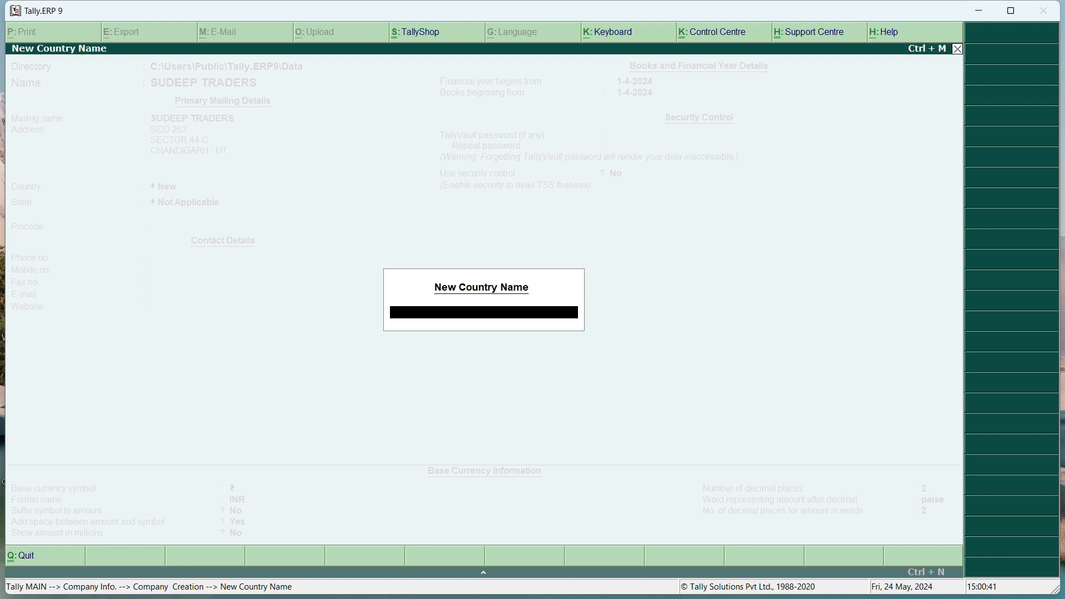
pyautogui.press('Escape')
pyautogui.press('Escape')
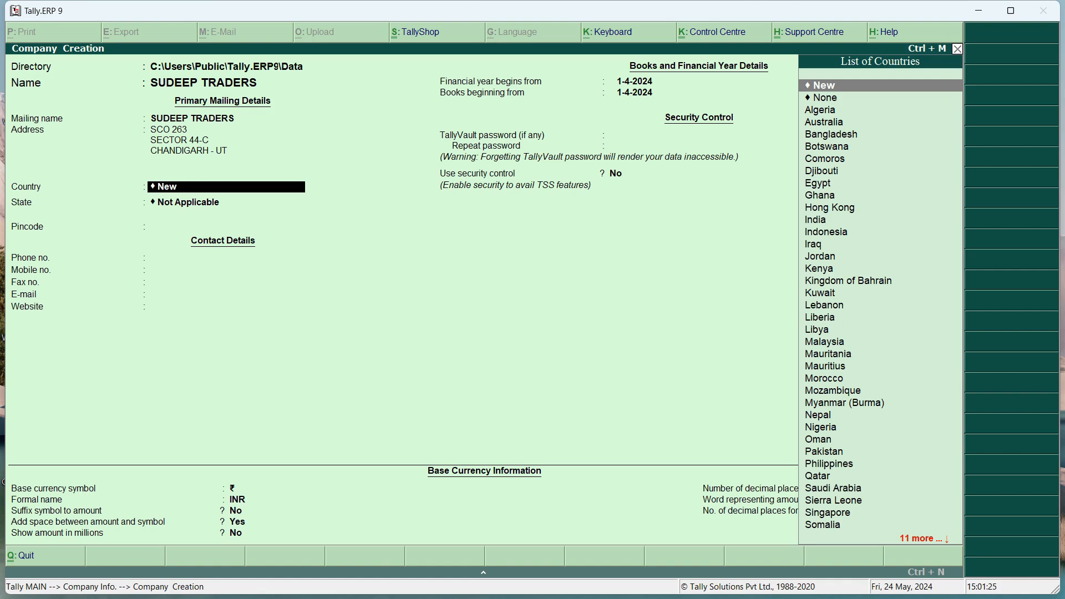
pyautogui.write('IA')
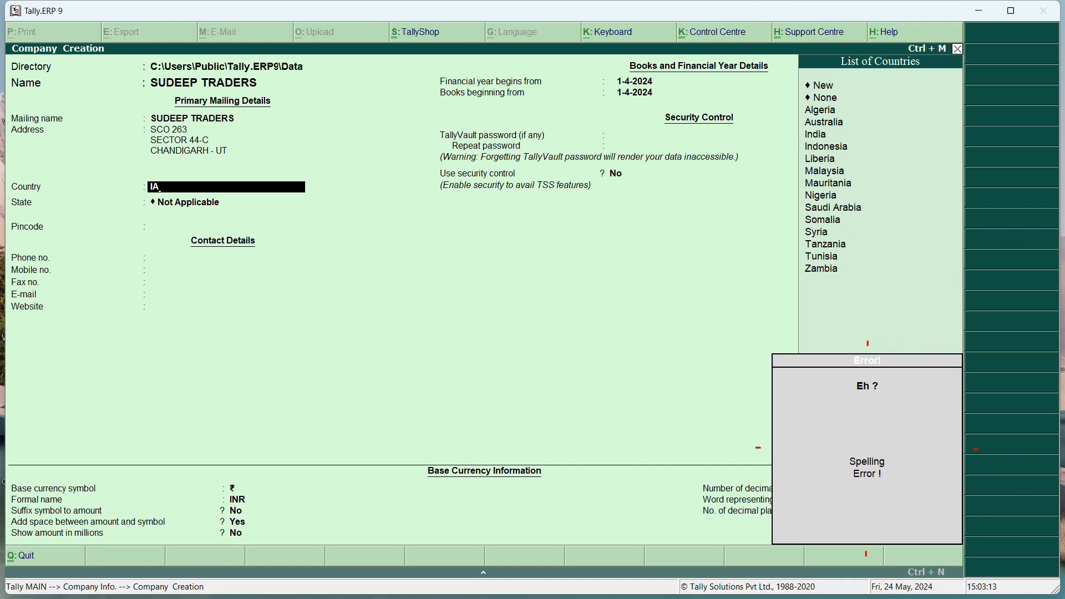
pyautogui.press('BackSpace')
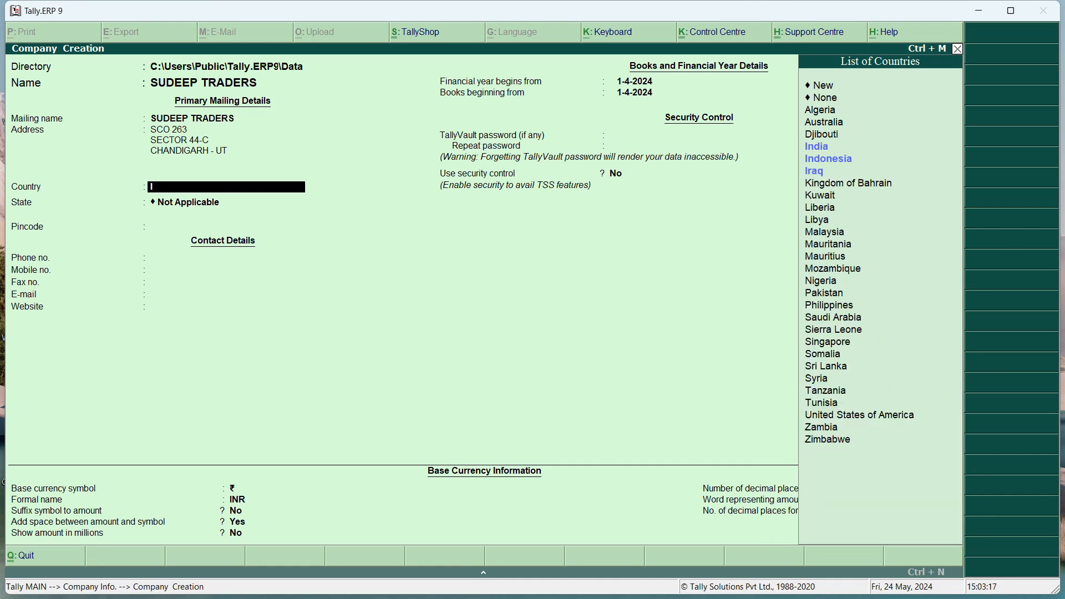
pyautogui.press('Return')
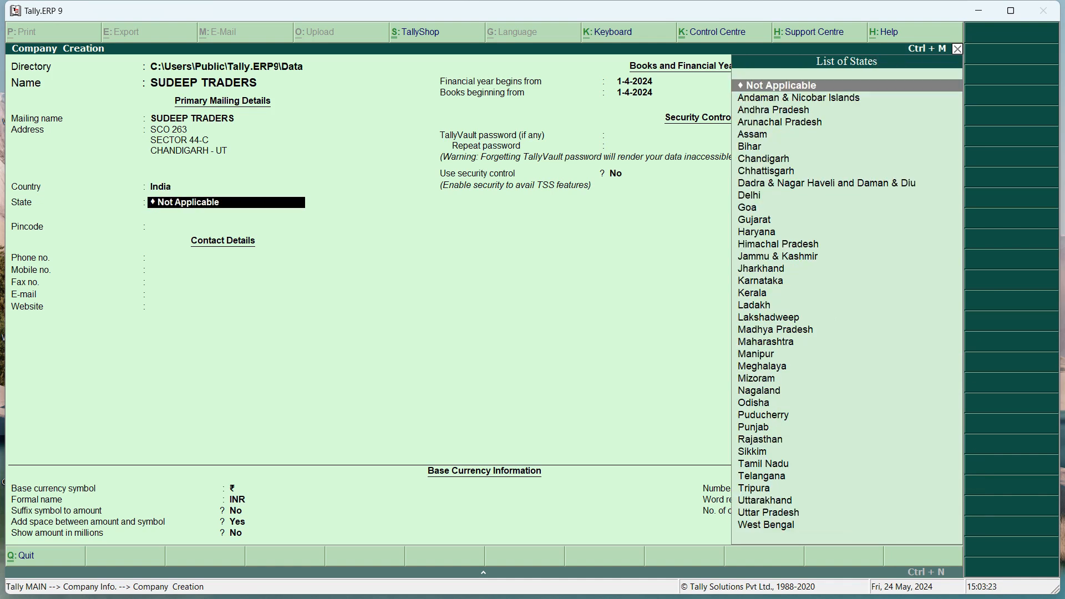
# Set the state to Chandigarh and enter the company's pincode, phone and mobile numbers
pyautogui.write('CHANDI')
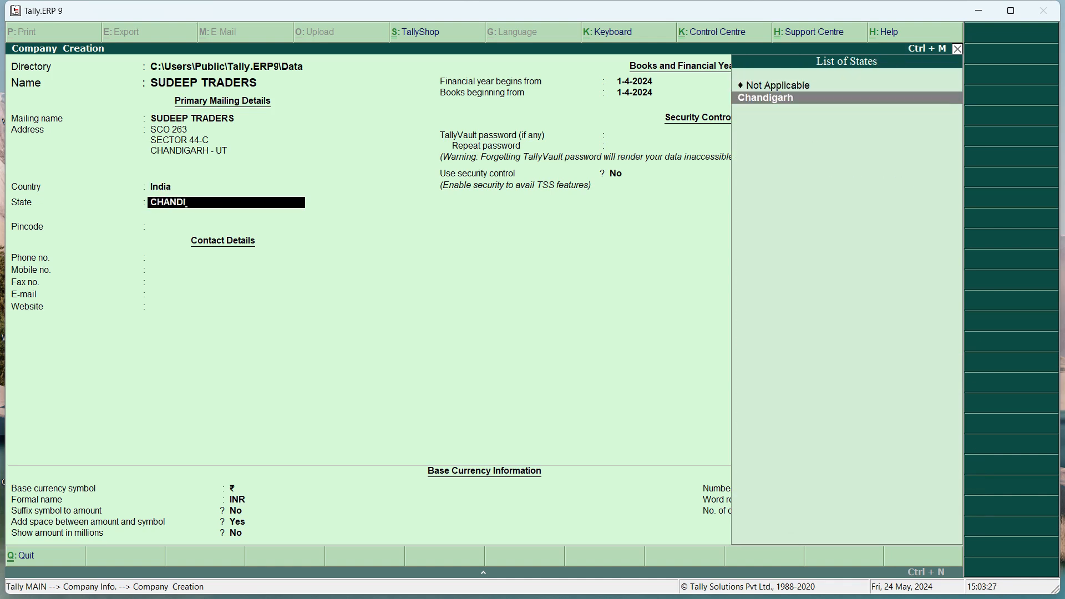
pyautogui.press('Return')
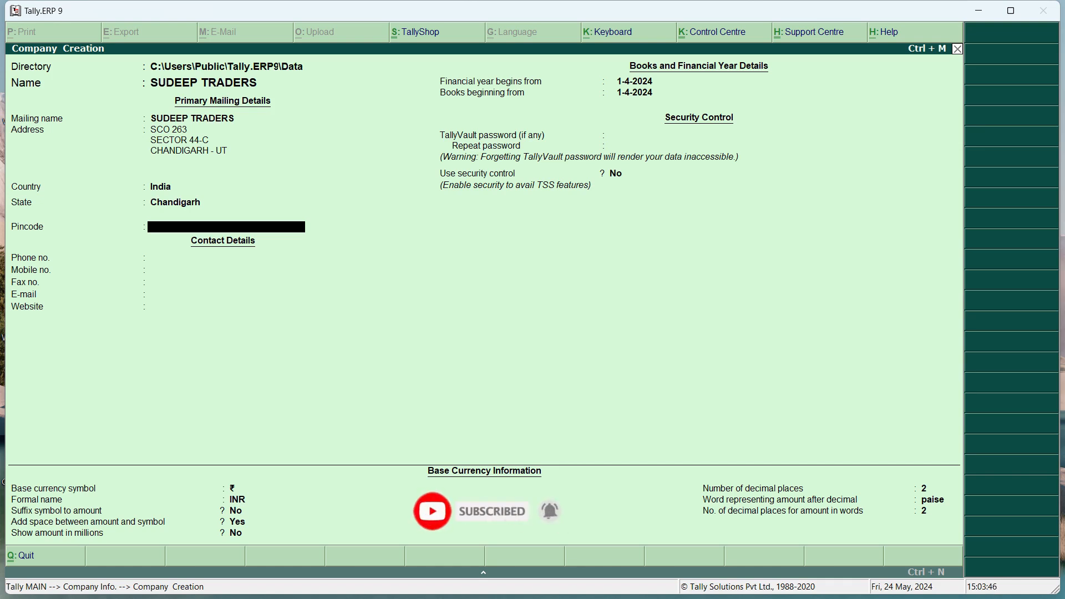
pyautogui.write('160047')
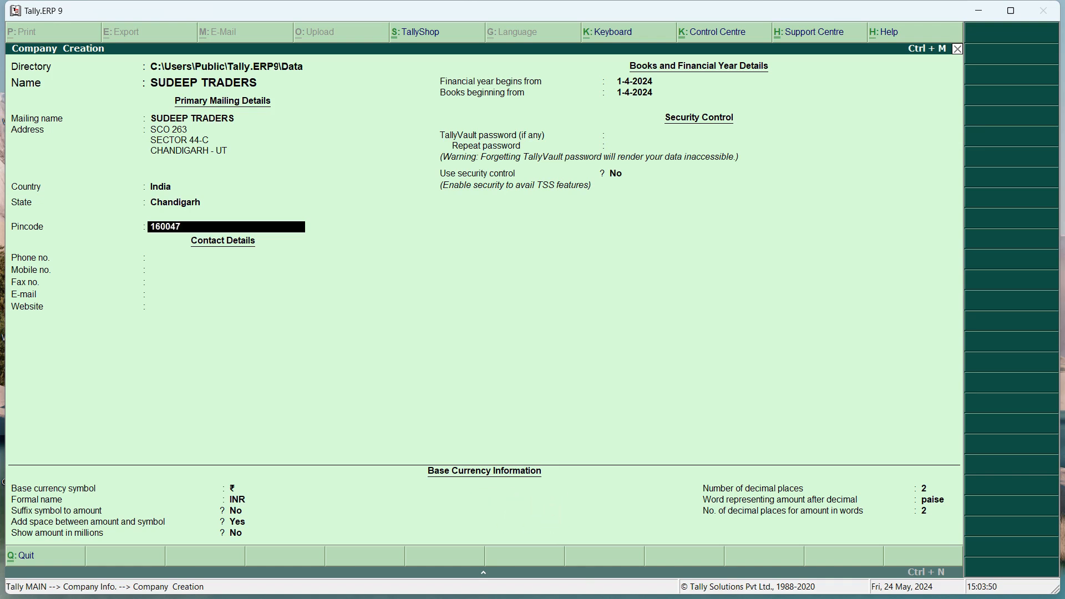
pyautogui.press('Return')
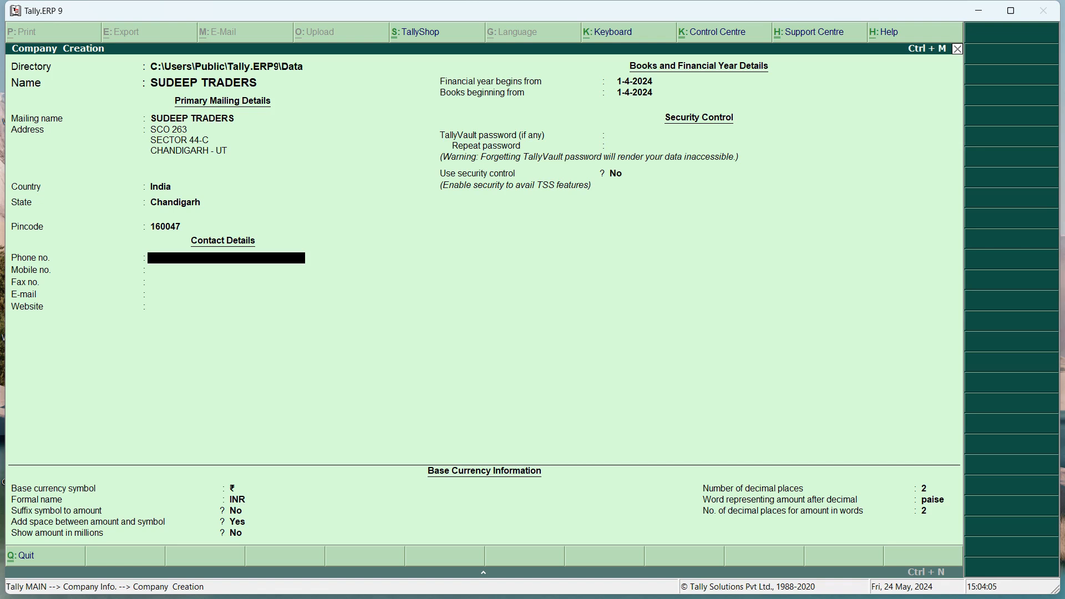
pyautogui.press('Return')
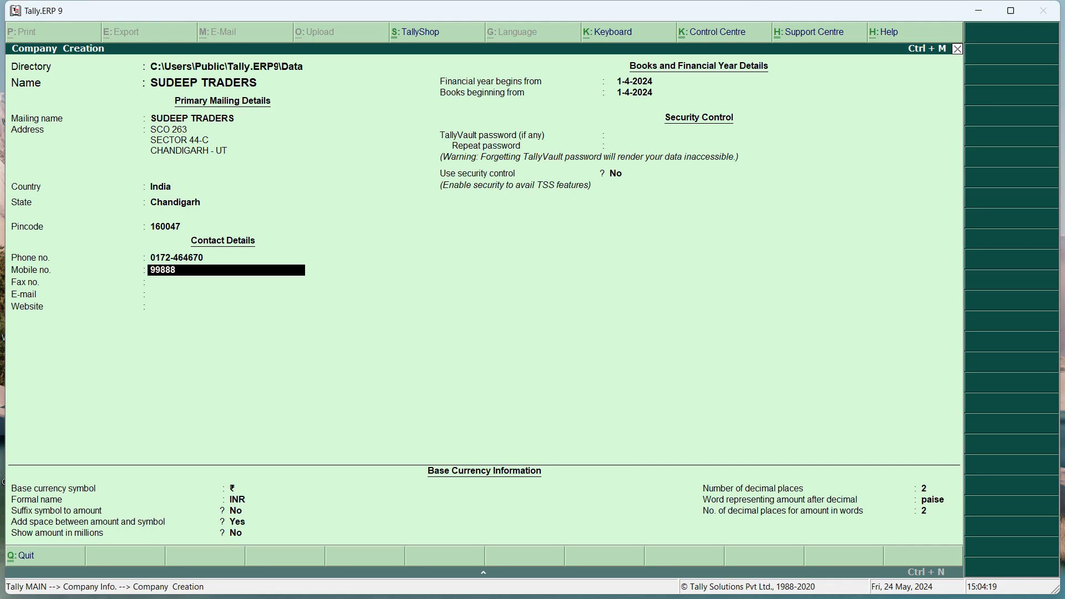
pyautogui.press('Return')
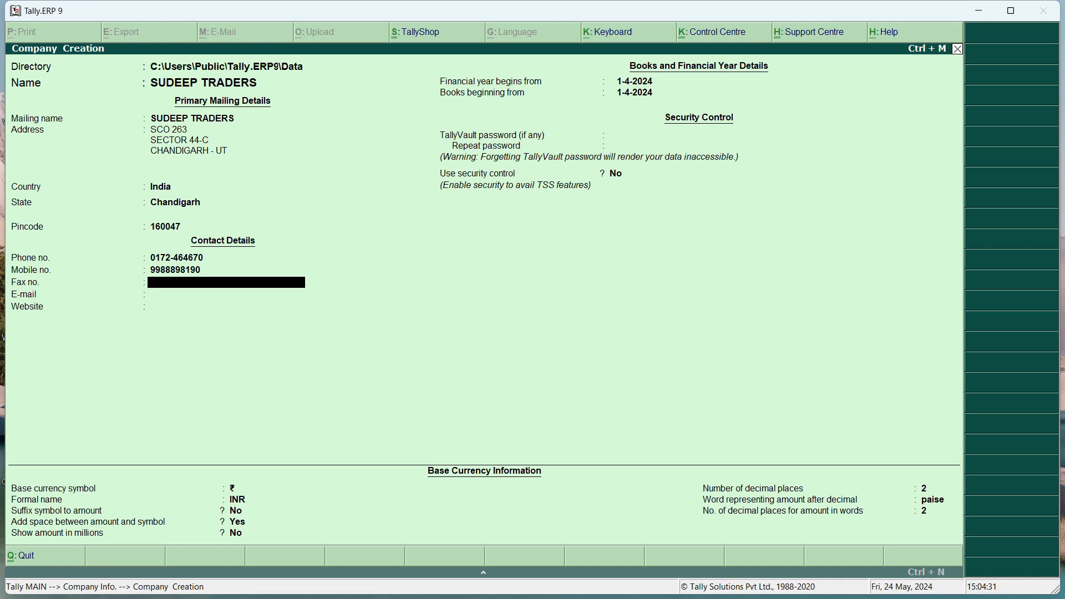
pyautogui.press('Return')
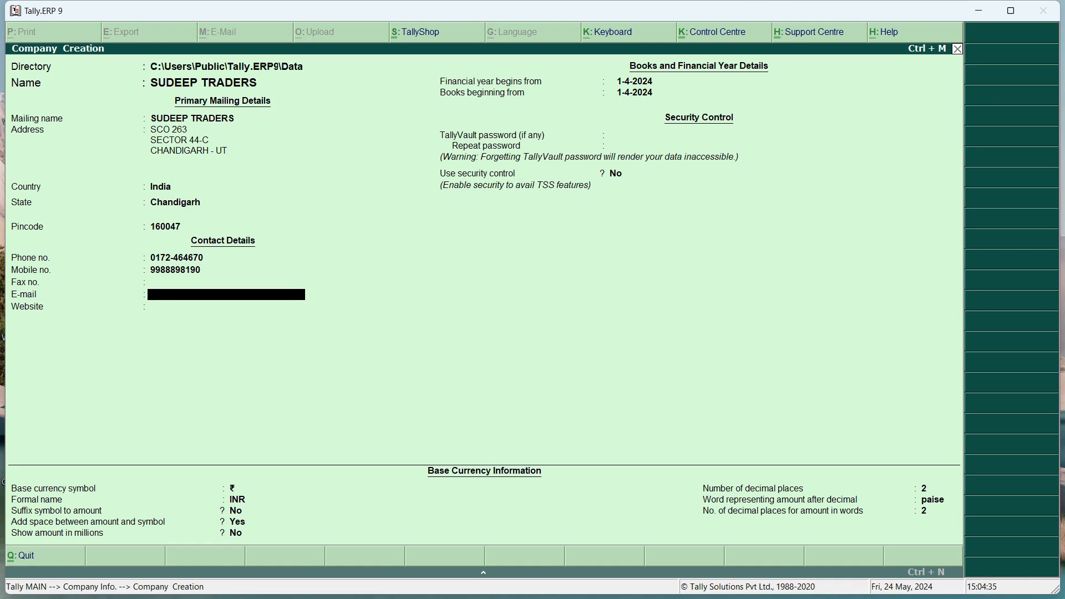
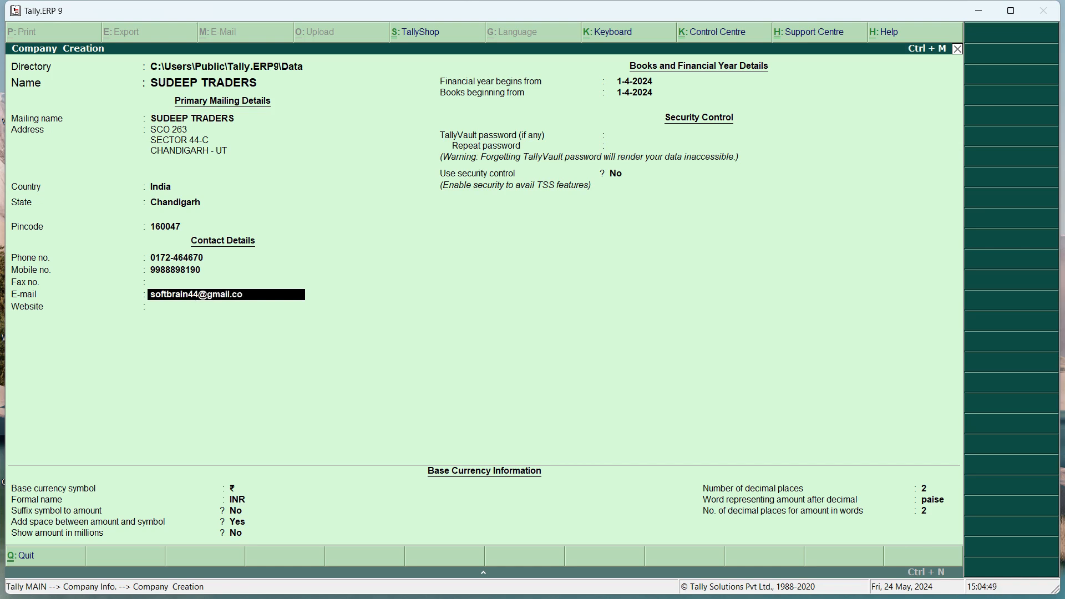
pyautogui.press('Return')
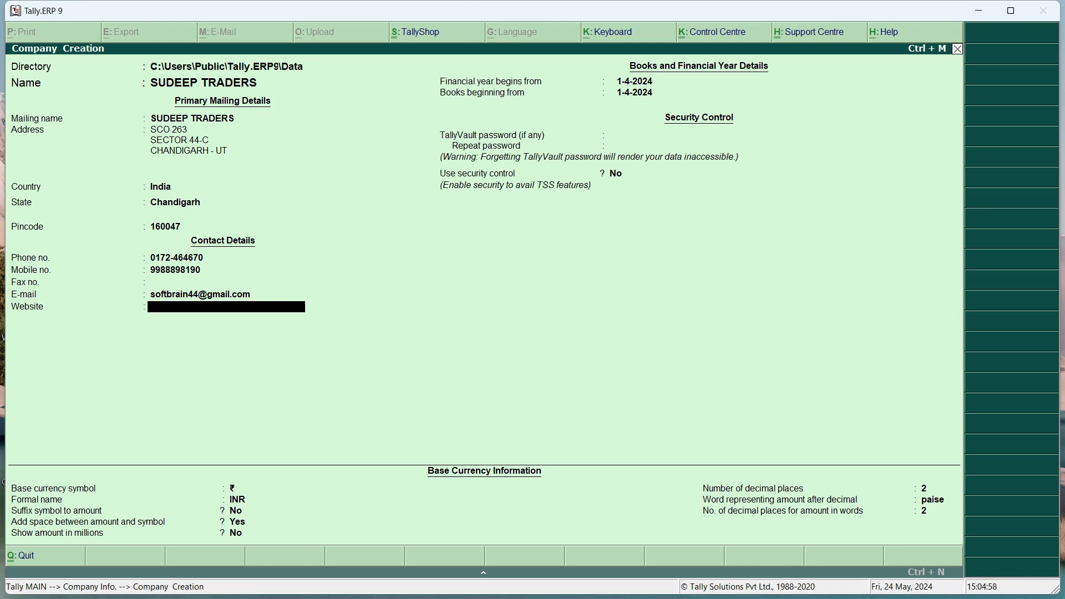
pyautogui.write('www.sitgroup.co.in')
pyautogui.press('Return')
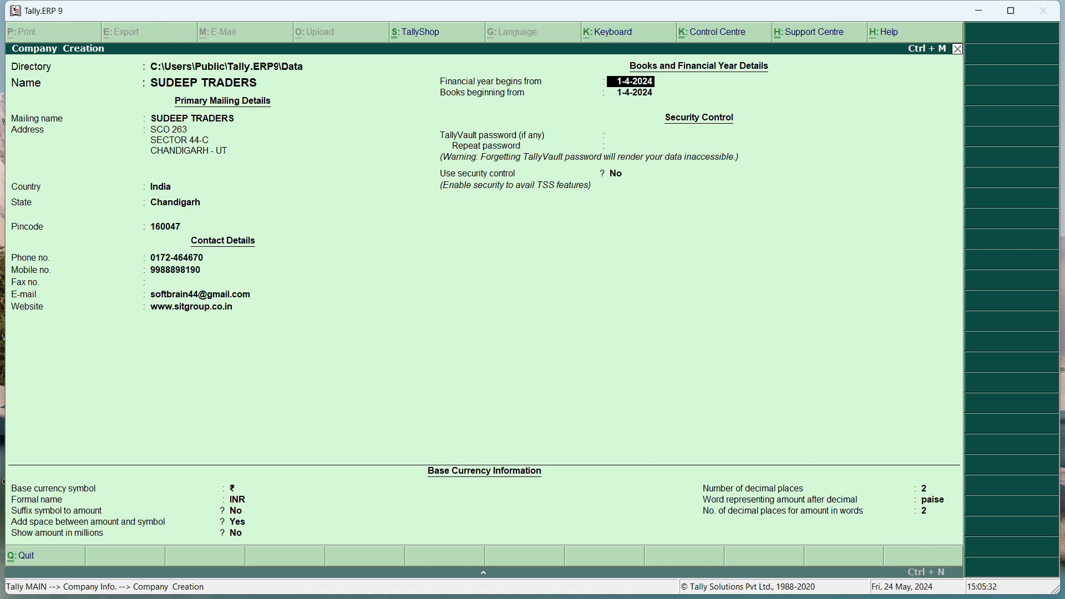
pyautogui.press('Return')
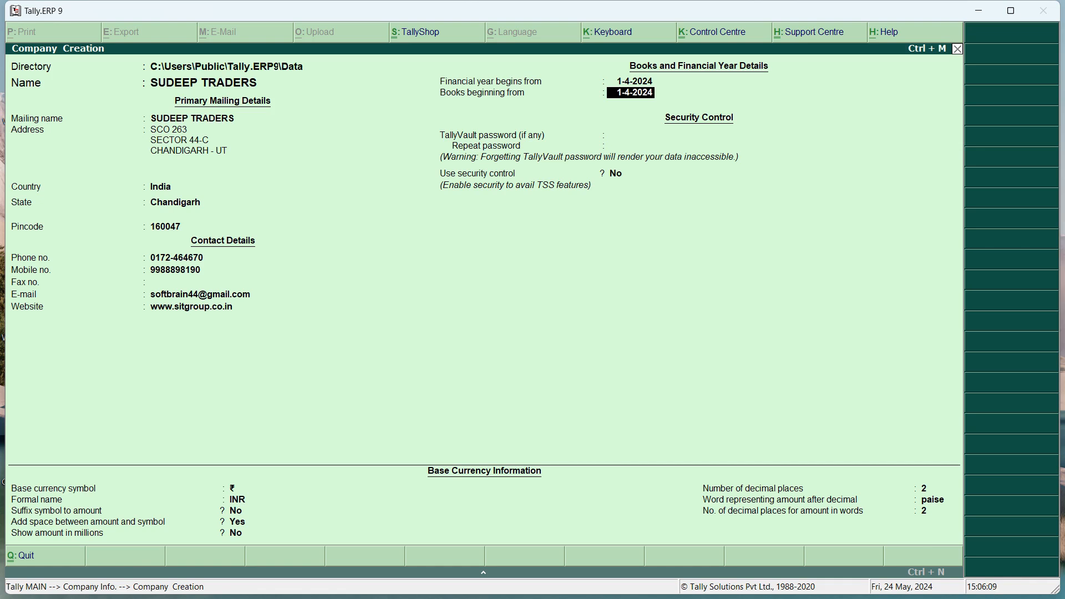
pyautogui.press('Return')
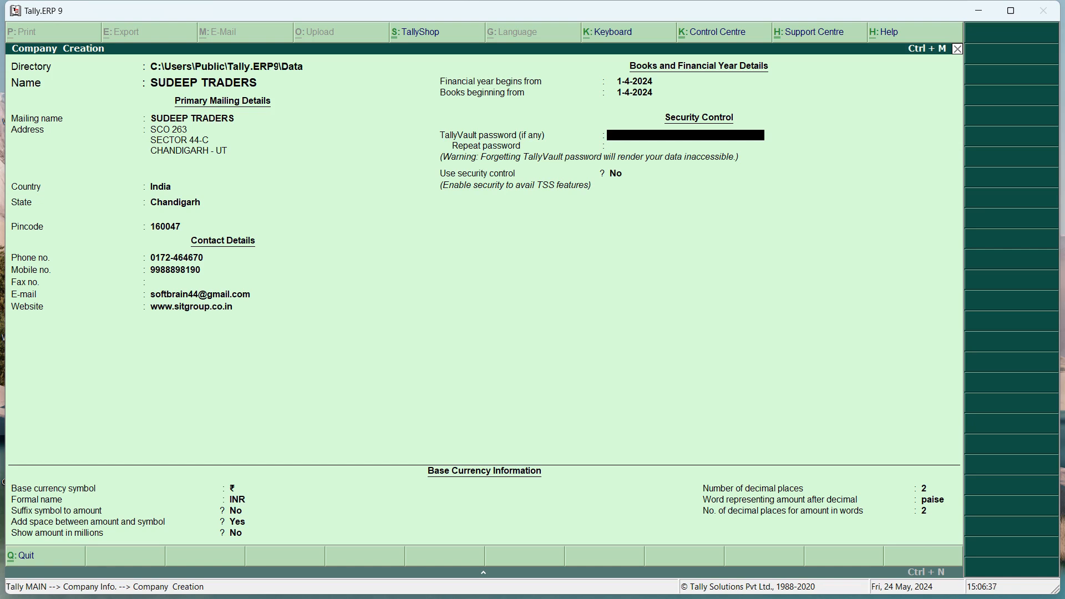
pyautogui.write('s')
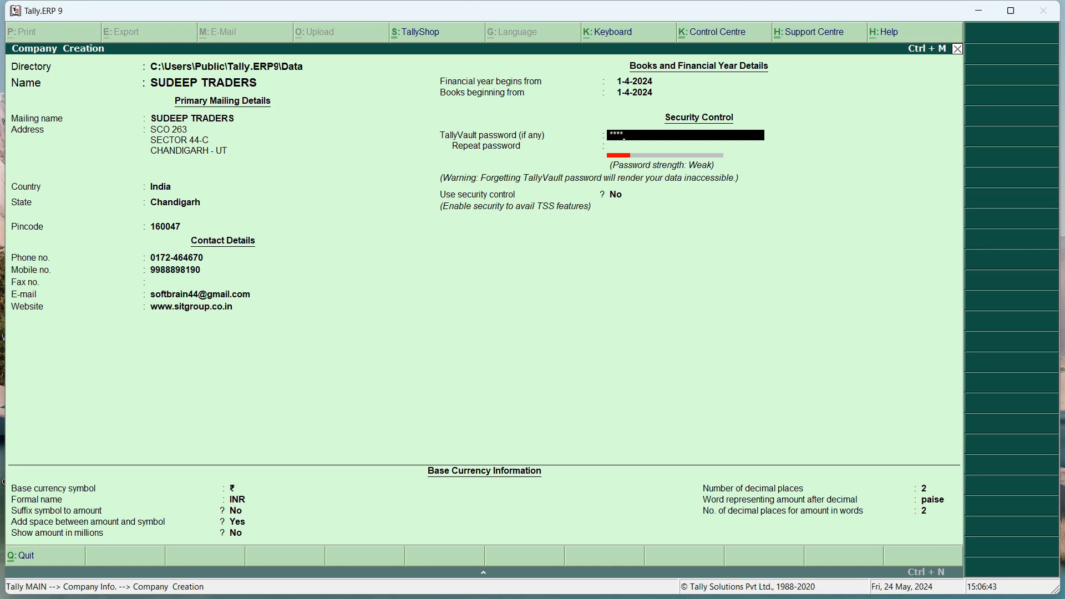
pyautogui.press('Return')
pyautogui.write('ss')
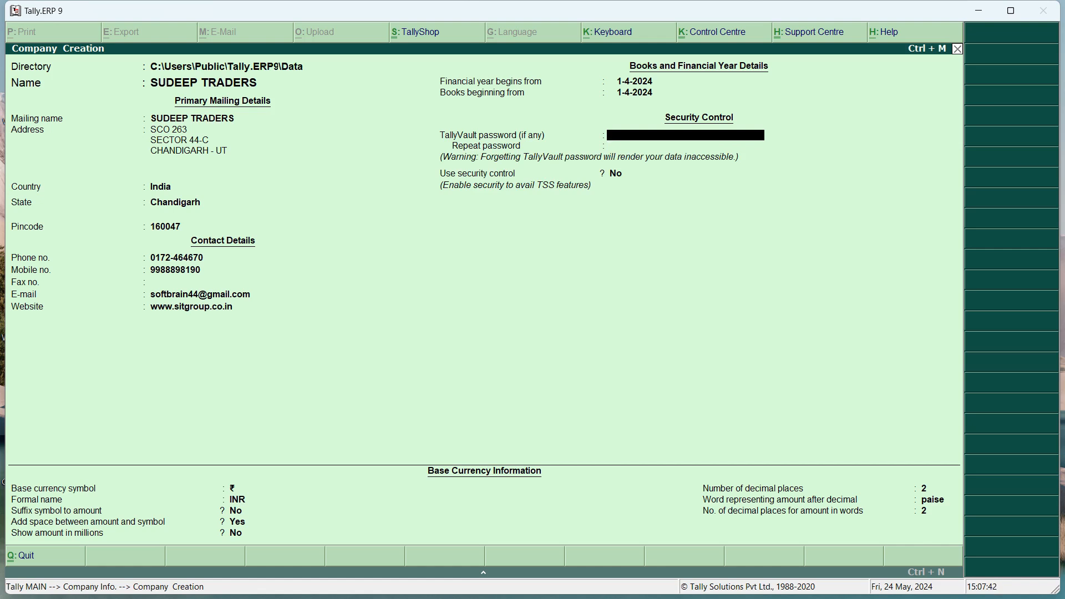
pyautogui.press('Return')
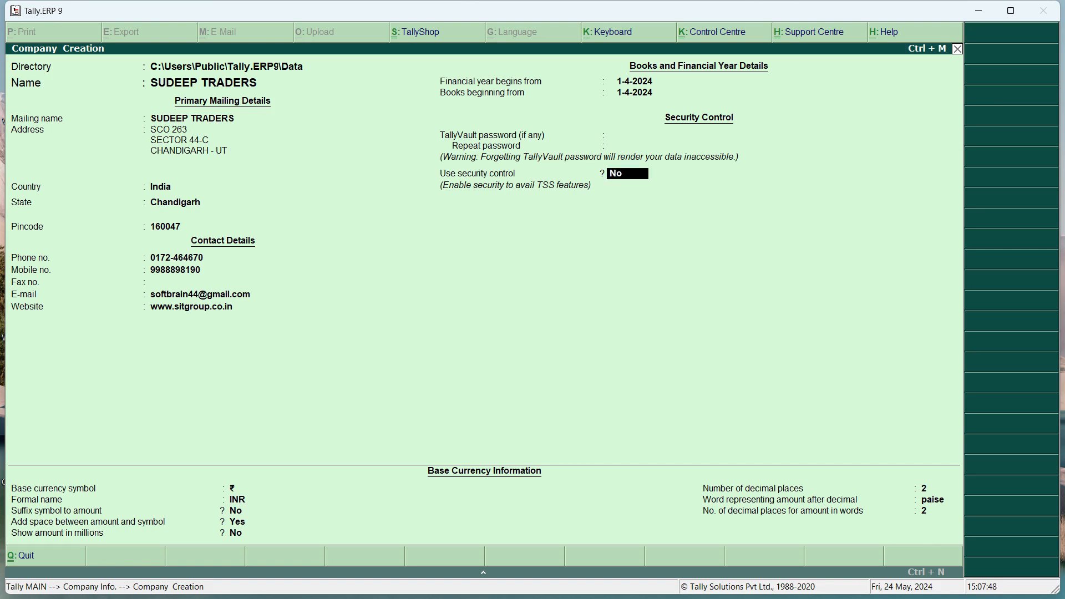
pyautogui.write('y')
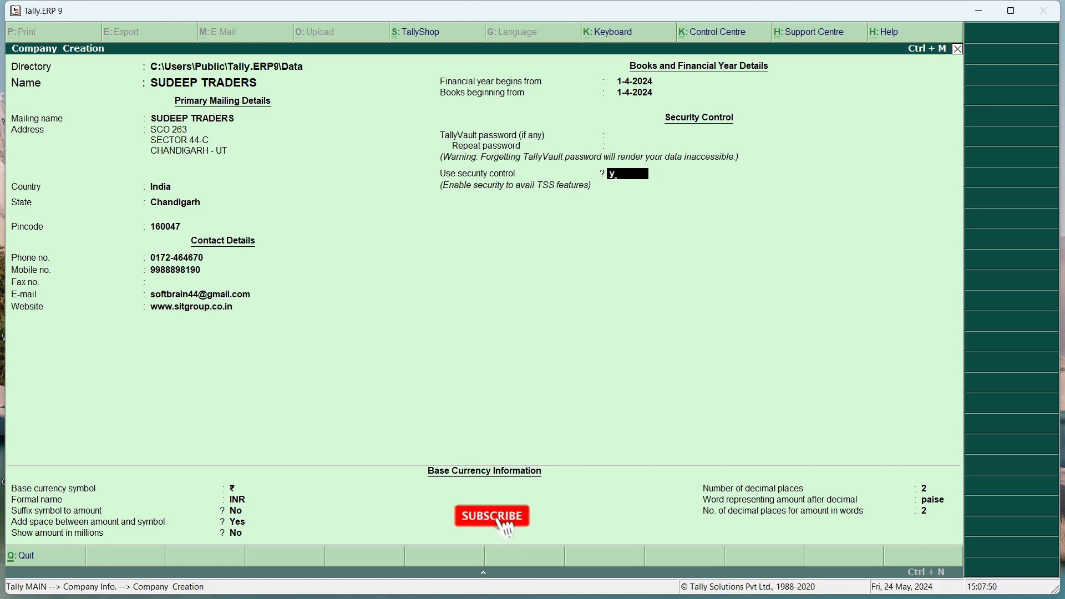
pyautogui.press('Return')
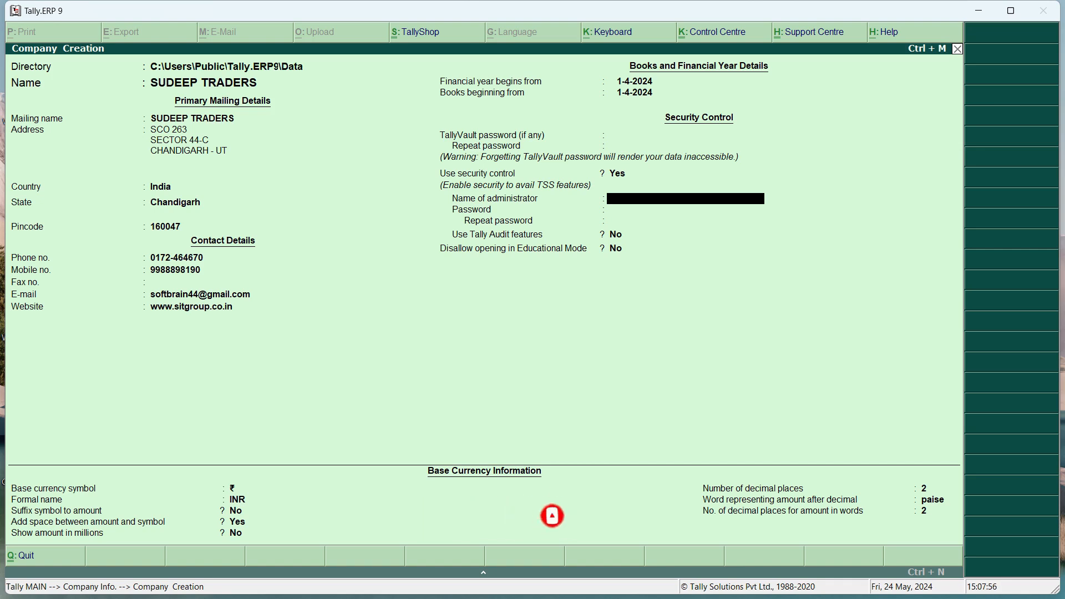
pyautogui.write('SUDEEP')
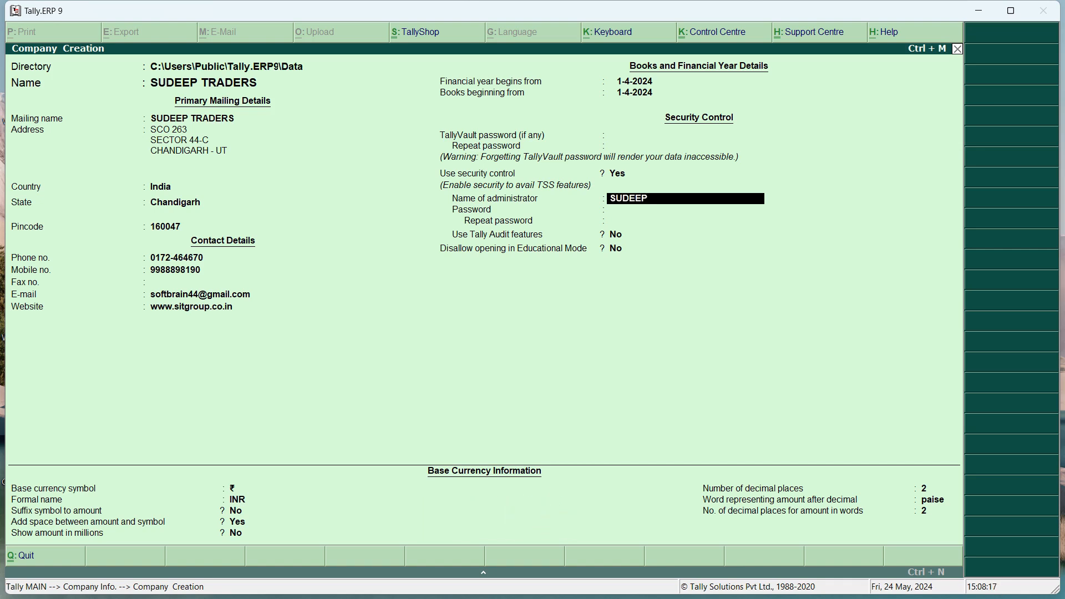
pyautogui.press('Return')
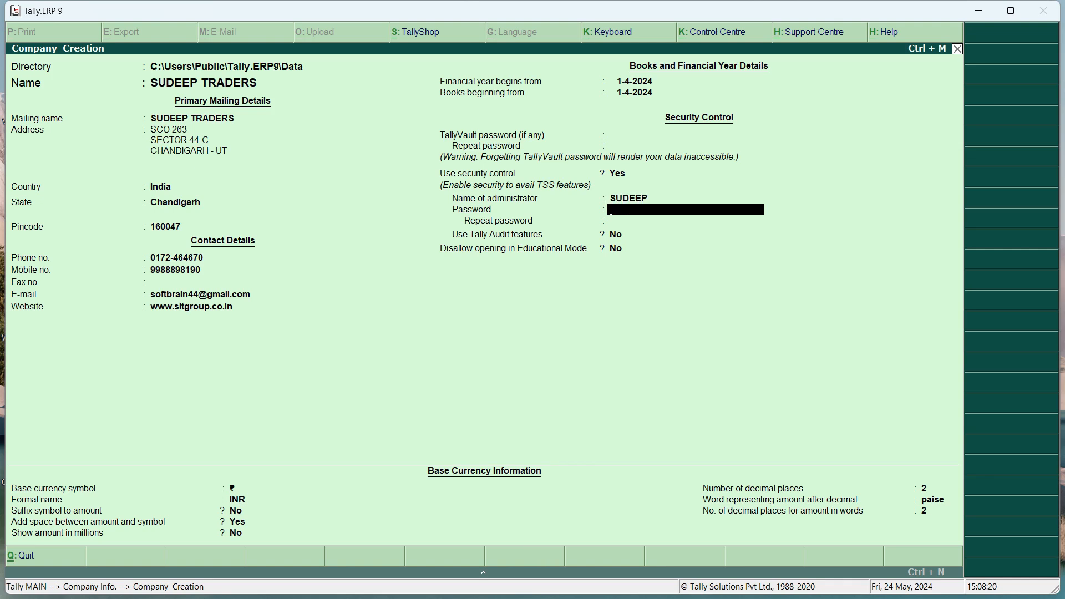
pyautogui.write('**')
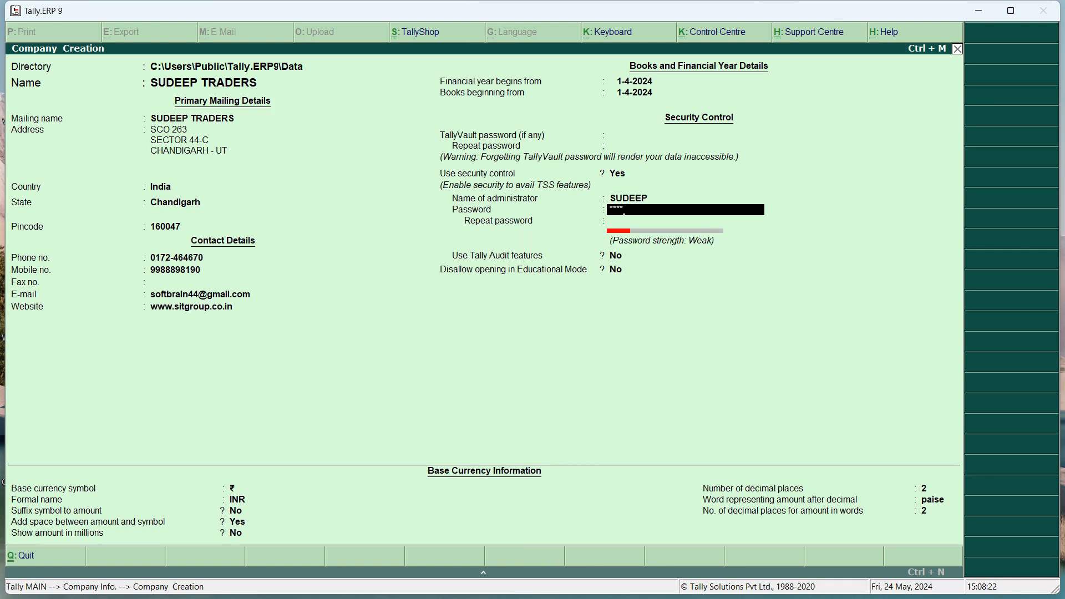
pyautogui.press('Return')
pyautogui.write('****')
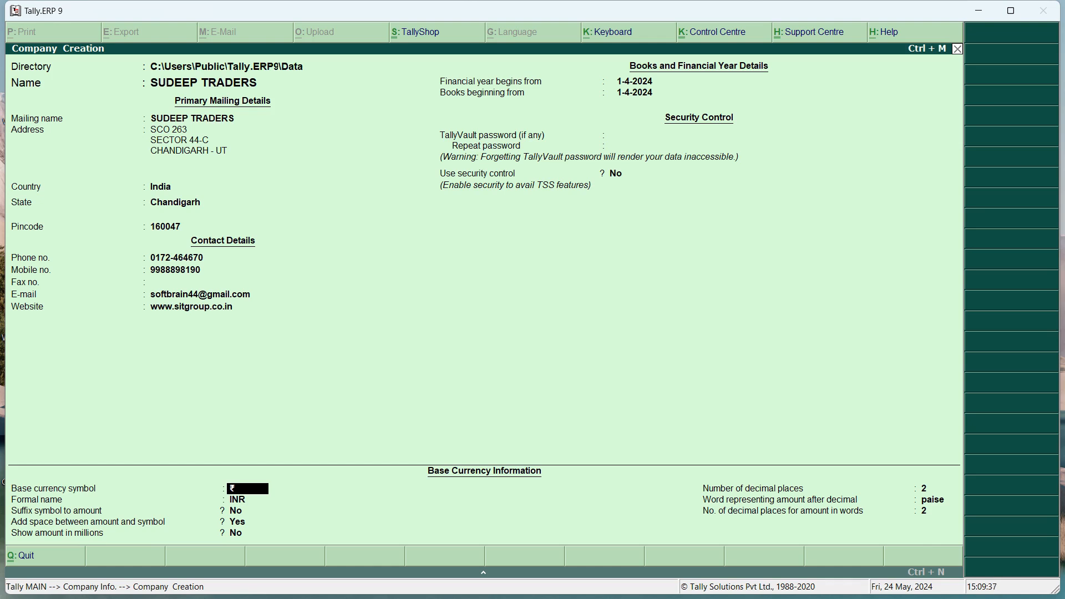
# Decline the first Accept prompt, review every field, then save SUDEEP TRADERS
pyautogui.hotkey('ctrl', 'a')
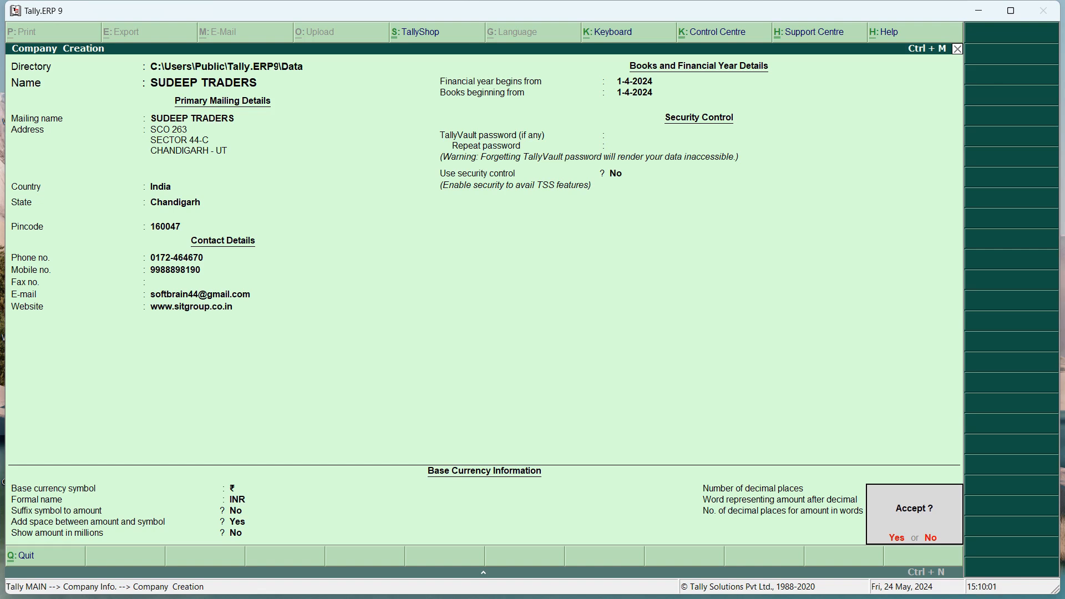
pyautogui.press('n')
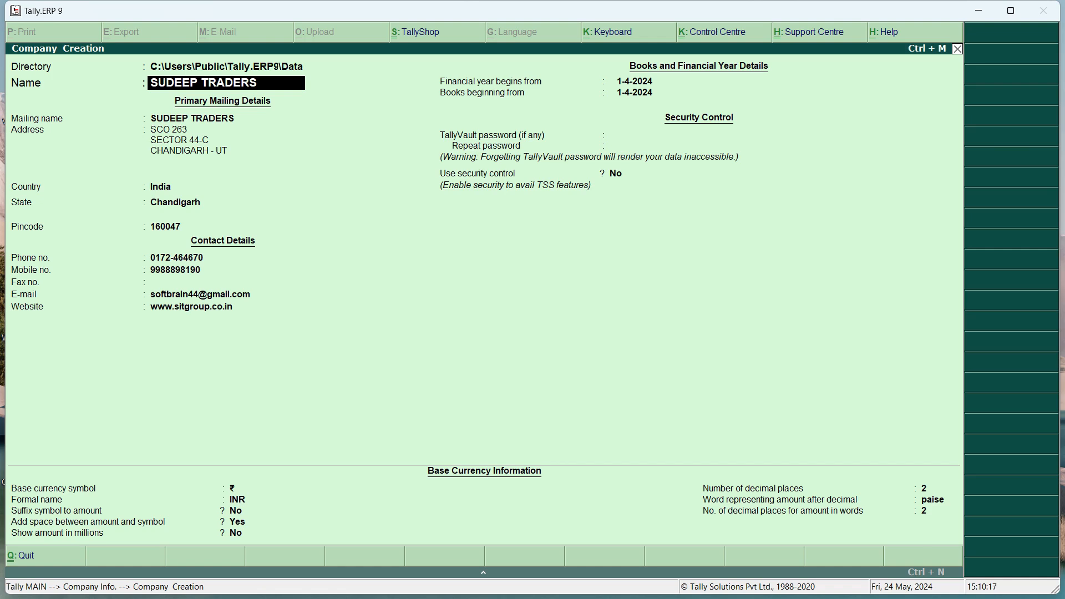
pyautogui.press('Return')
pyautogui.press('Return')
pyautogui.press('Return')
pyautogui.press('Return')
pyautogui.press('Return')
pyautogui.press('Return')
pyautogui.press('Return')
pyautogui.press('Return')
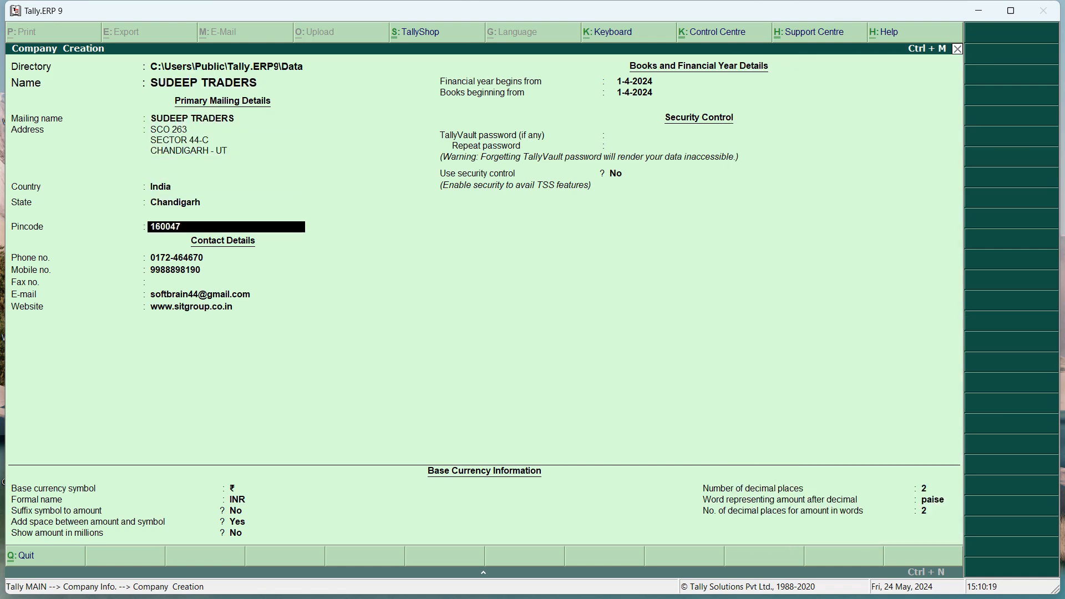
pyautogui.press('Return')
pyautogui.press('Return')
pyautogui.press('Return')
pyautogui.press('Return')
pyautogui.press('Return')
pyautogui.press('Return')
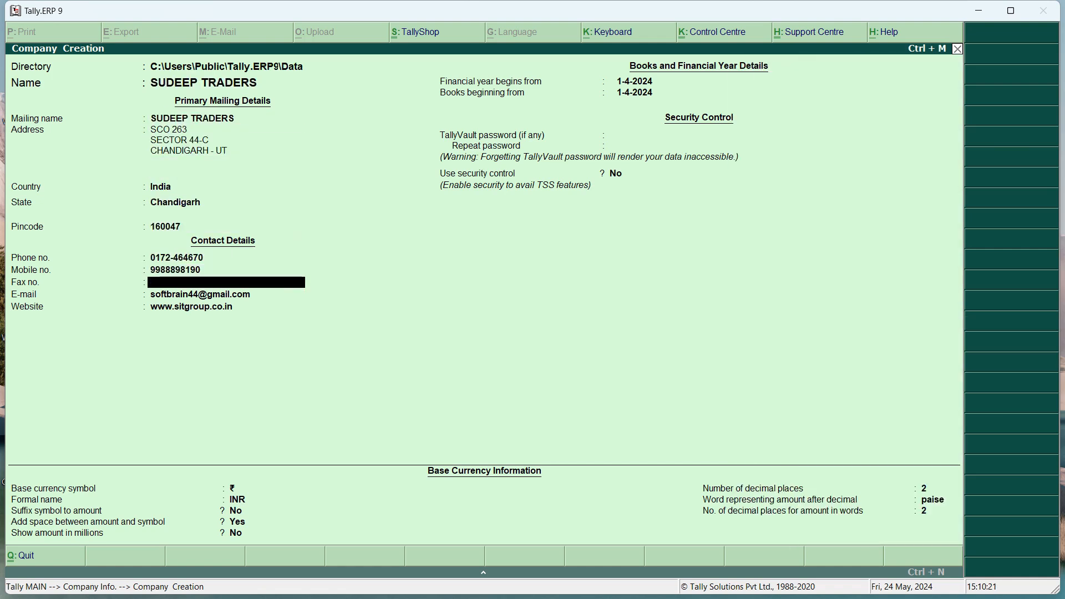
pyautogui.press('Return')
pyautogui.press('Return')
pyautogui.press('Return')
pyautogui.press('Return')
pyautogui.press('Return')
pyautogui.press('Return')
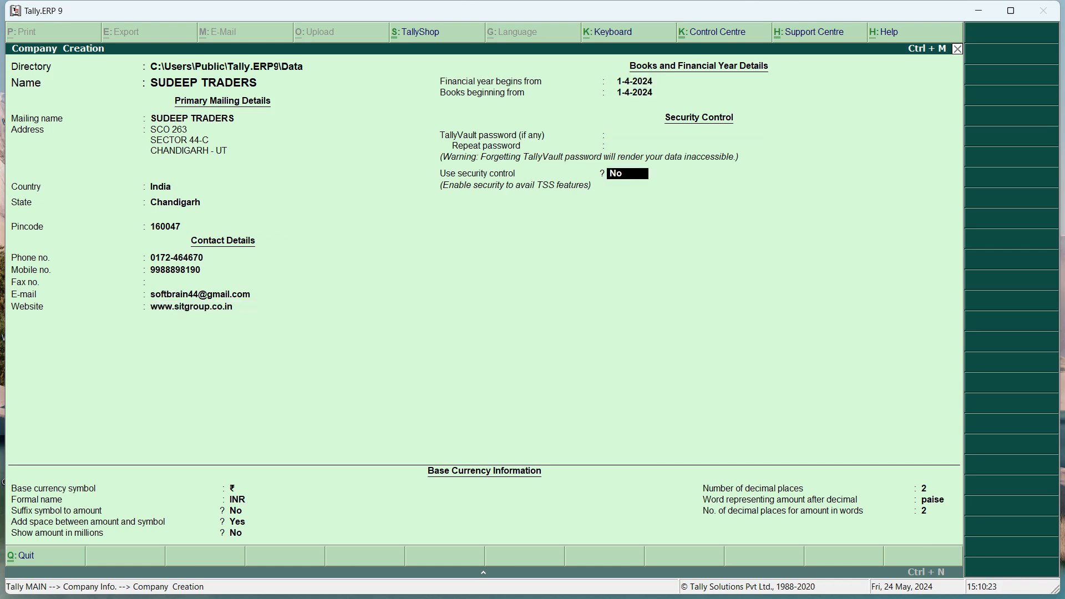
pyautogui.press('Return')
pyautogui.press('Return')
pyautogui.press('Return')
pyautogui.press('Return')
pyautogui.press('Return')
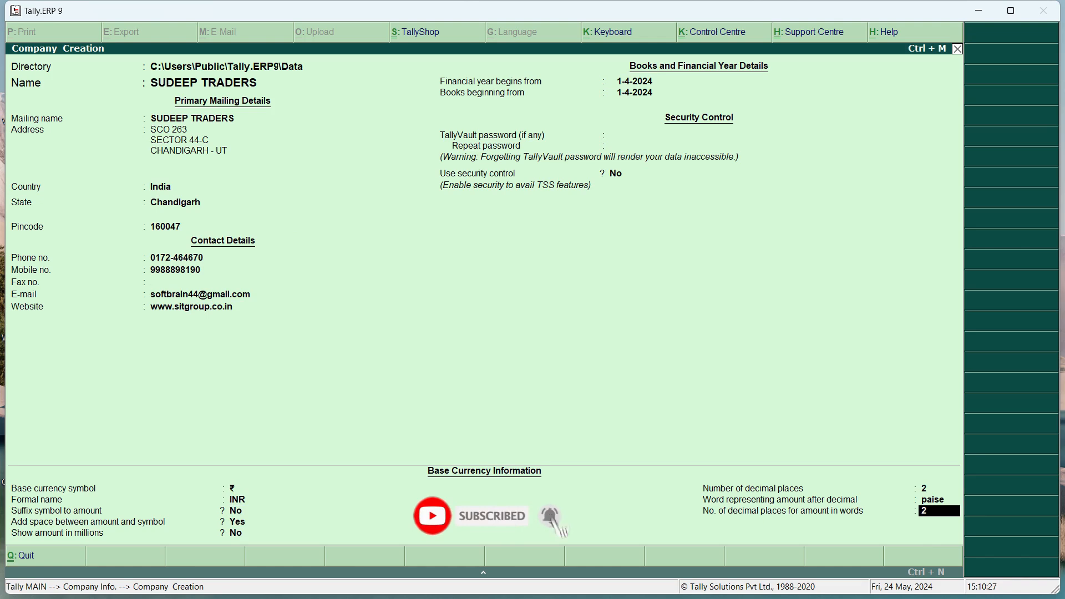
pyautogui.press('Return')
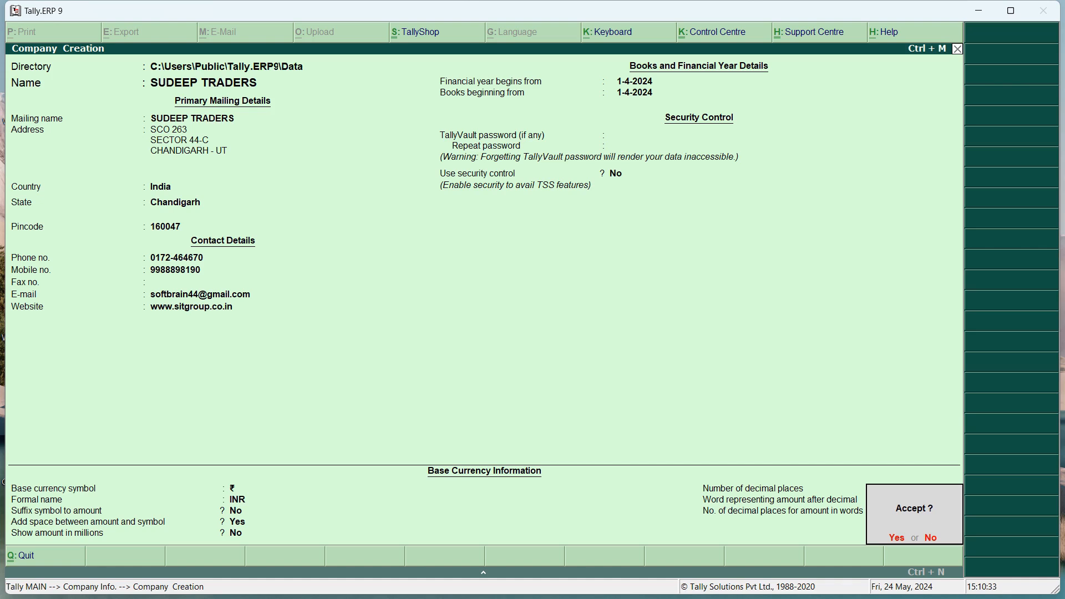
pyautogui.press('Return')
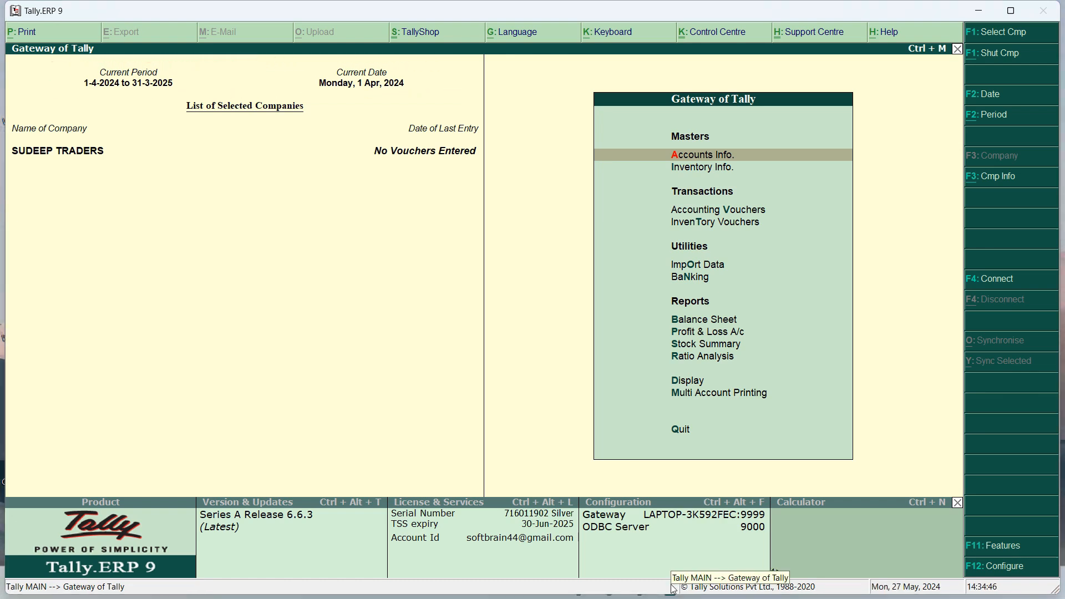
pyautogui.click(132, 84)
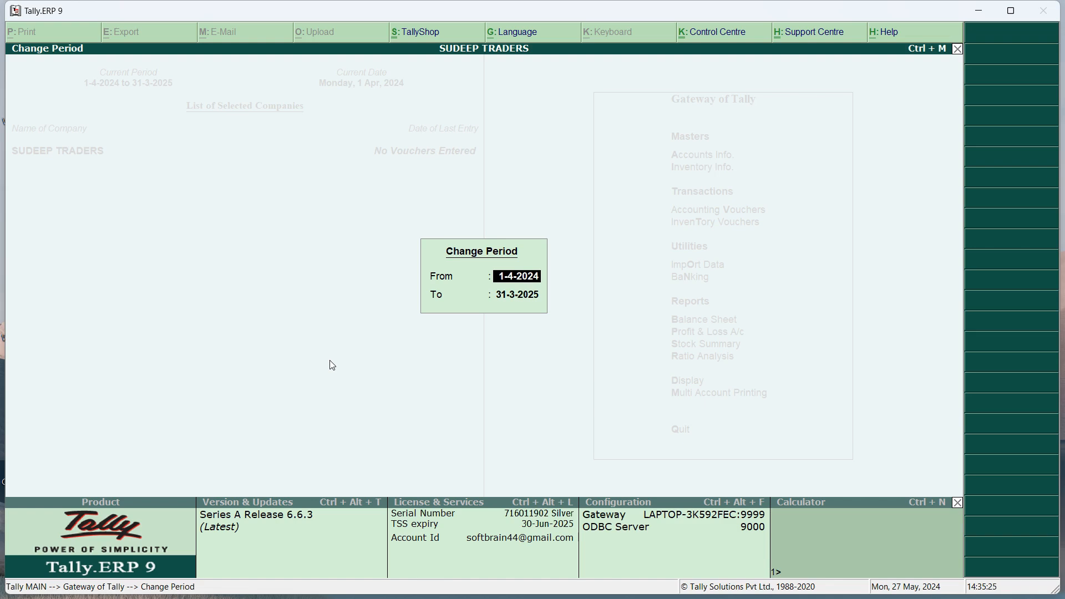
pyautogui.press('Escape')
pyautogui.press('Escape')
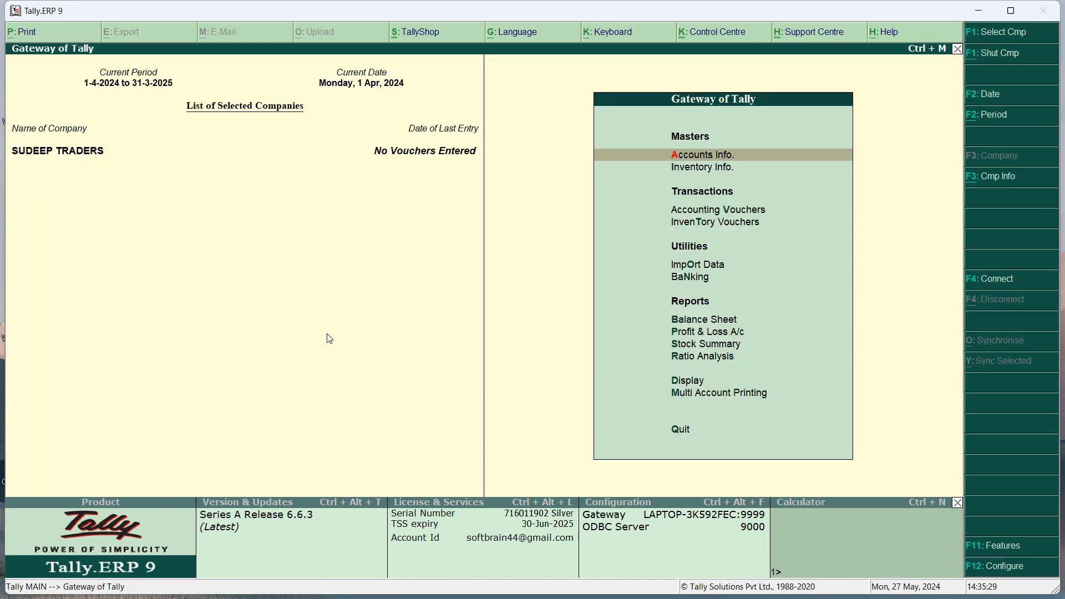
pyautogui.click(369, 84)
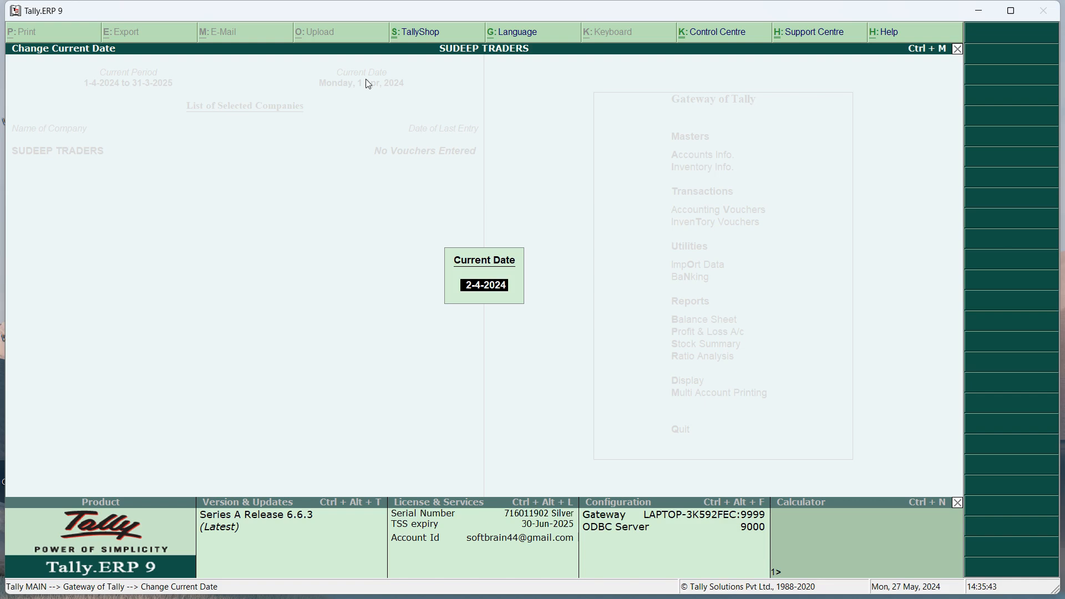
pyautogui.press('Escape')
pyautogui.press('Escape')
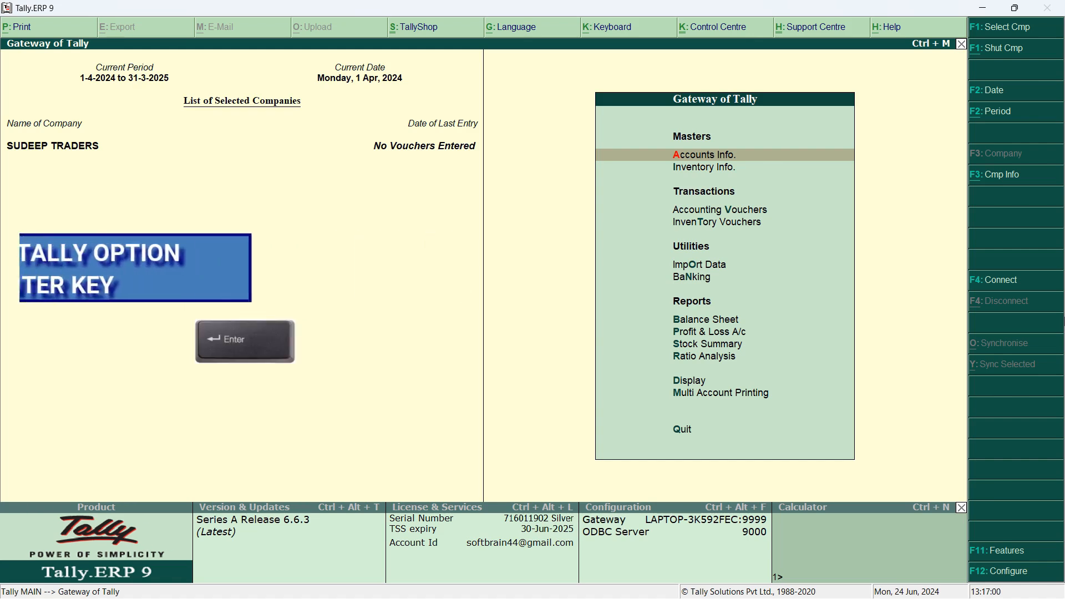
pyautogui.press('Return')
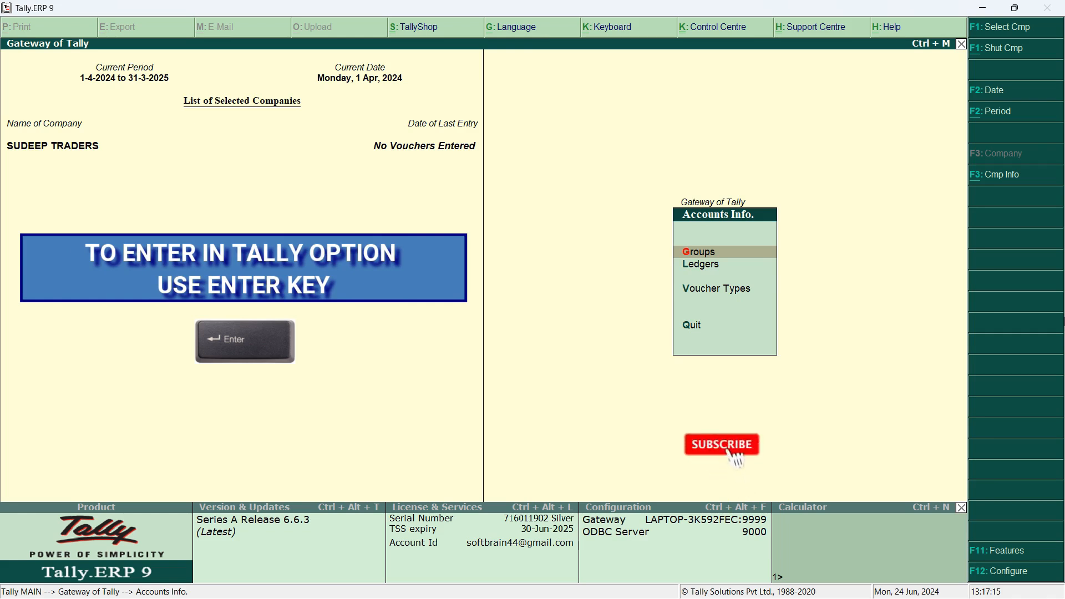
pyautogui.press('Down')
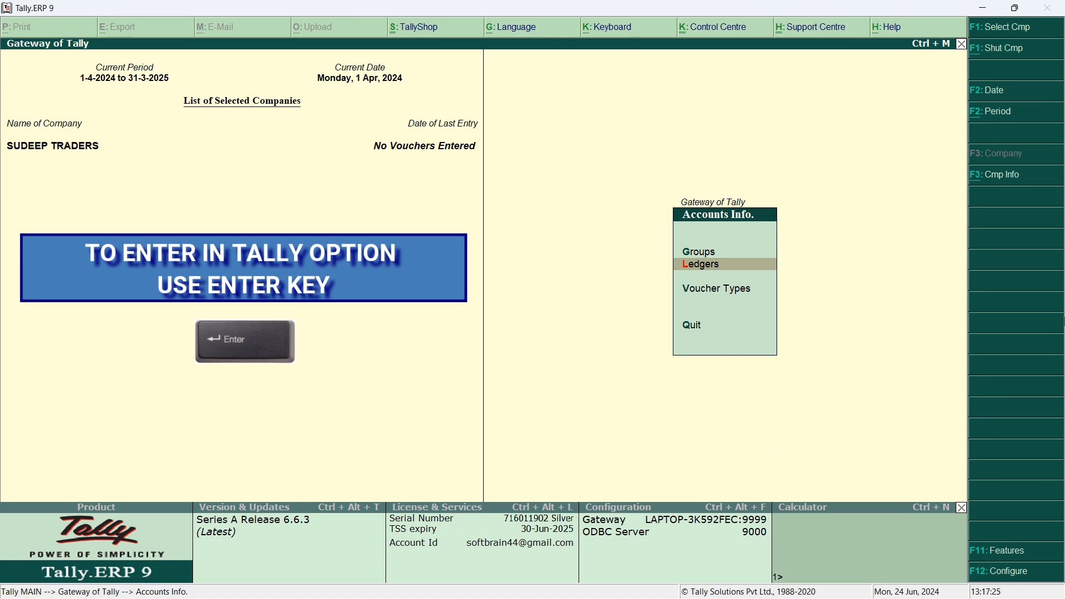
pyautogui.press('Return')
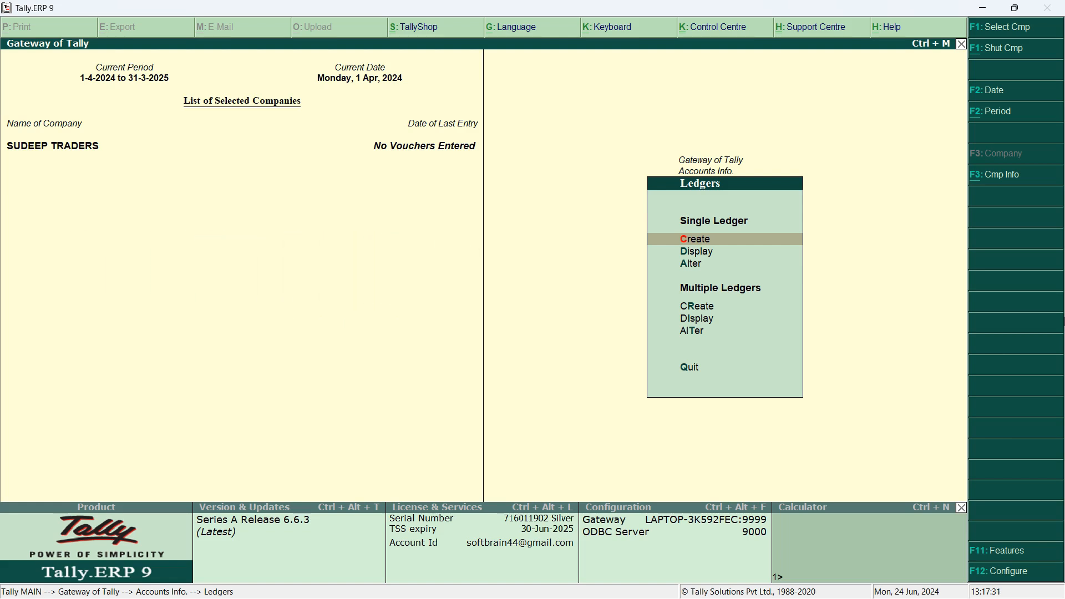
pyautogui.press('Return')
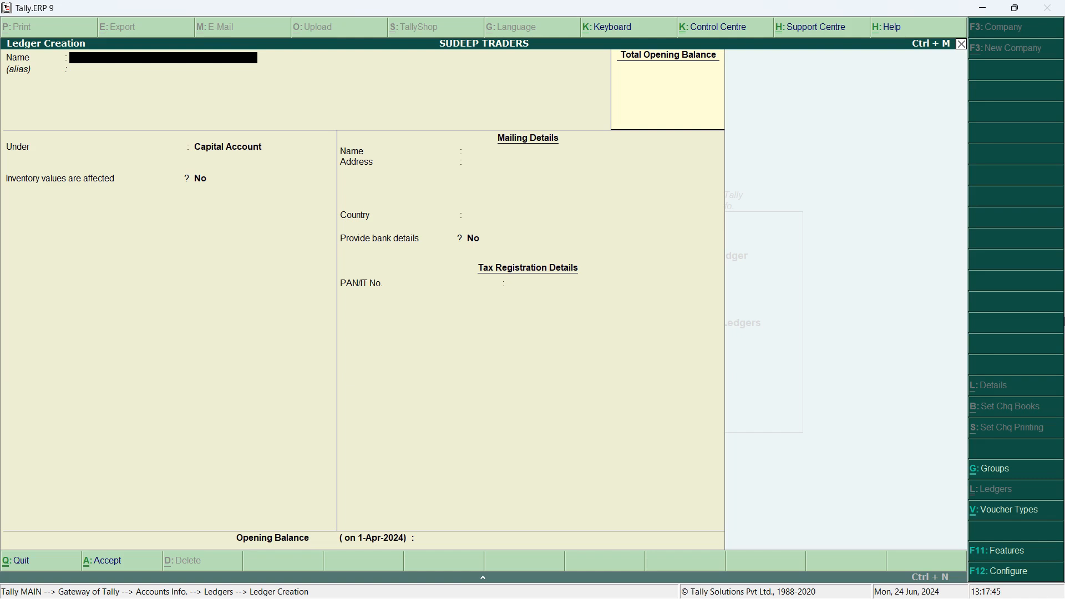
pyautogui.press('Escape')
pyautogui.press('Return')
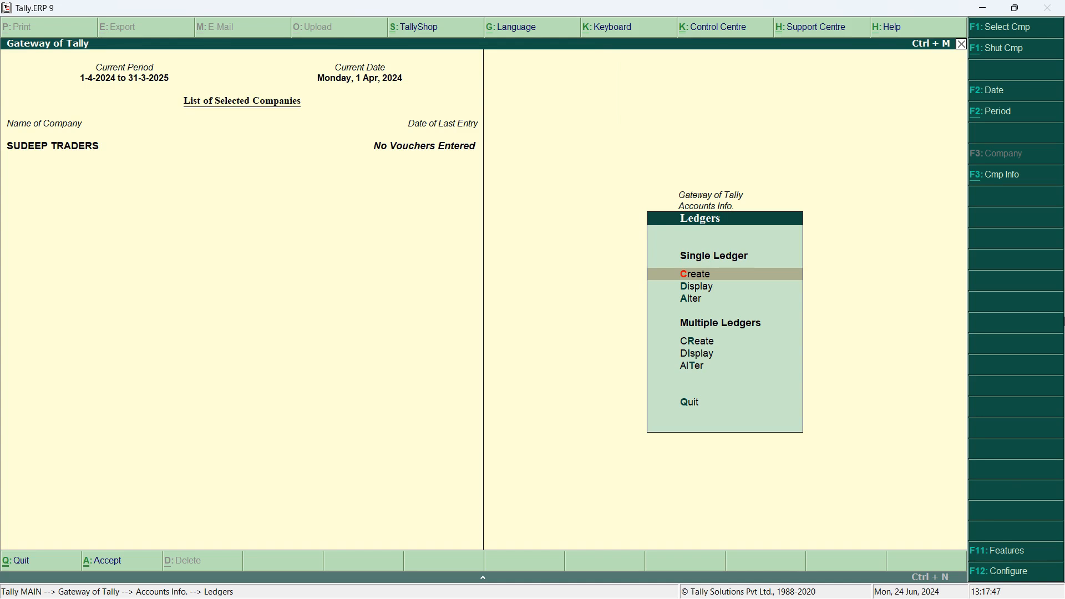
pyautogui.press('Escape')
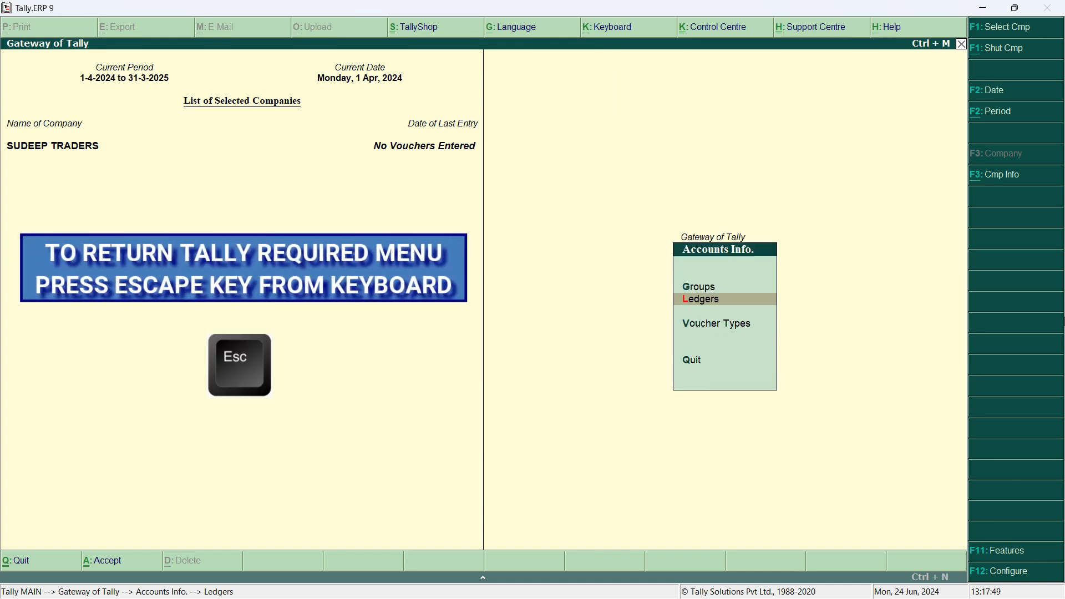
pyautogui.press('Escape')
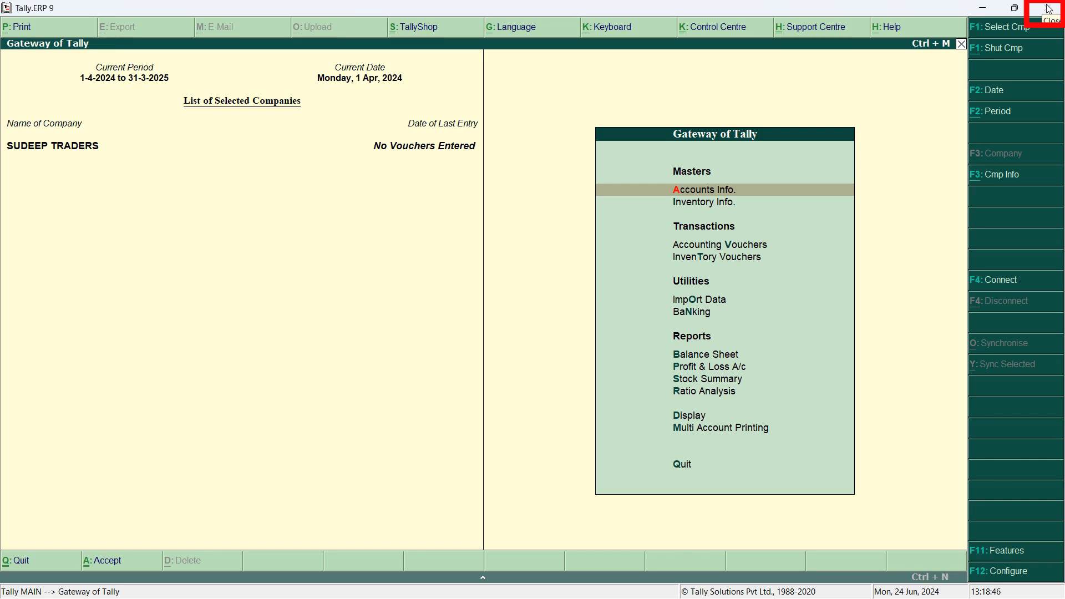
# Bring up the quit prompt and cancel it, then exit Tally with Ctrl+Q
pyautogui.press('Escape')
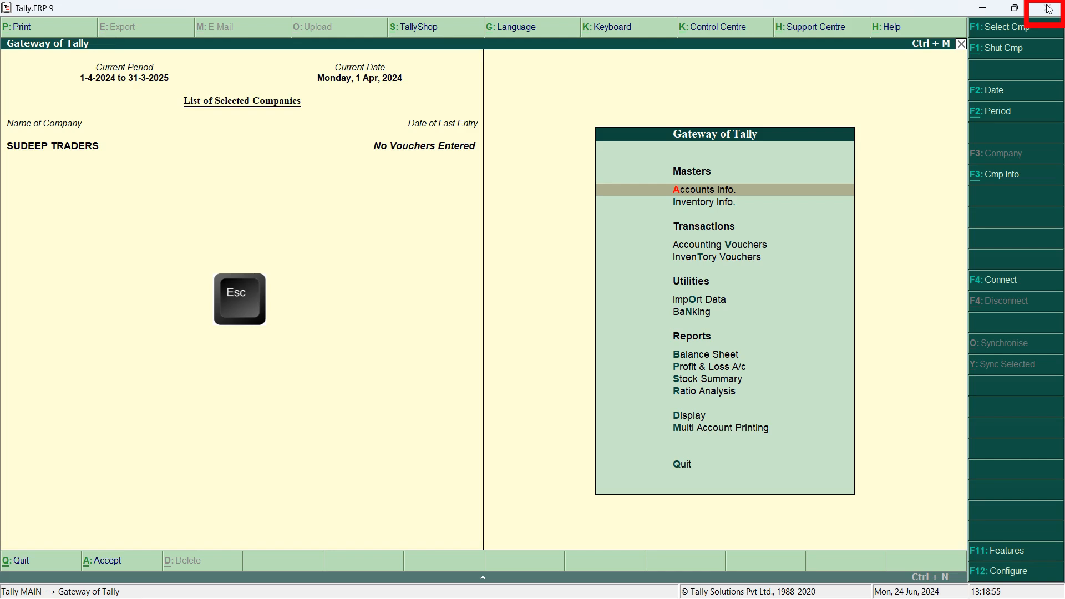
pyautogui.click(1049, 9)
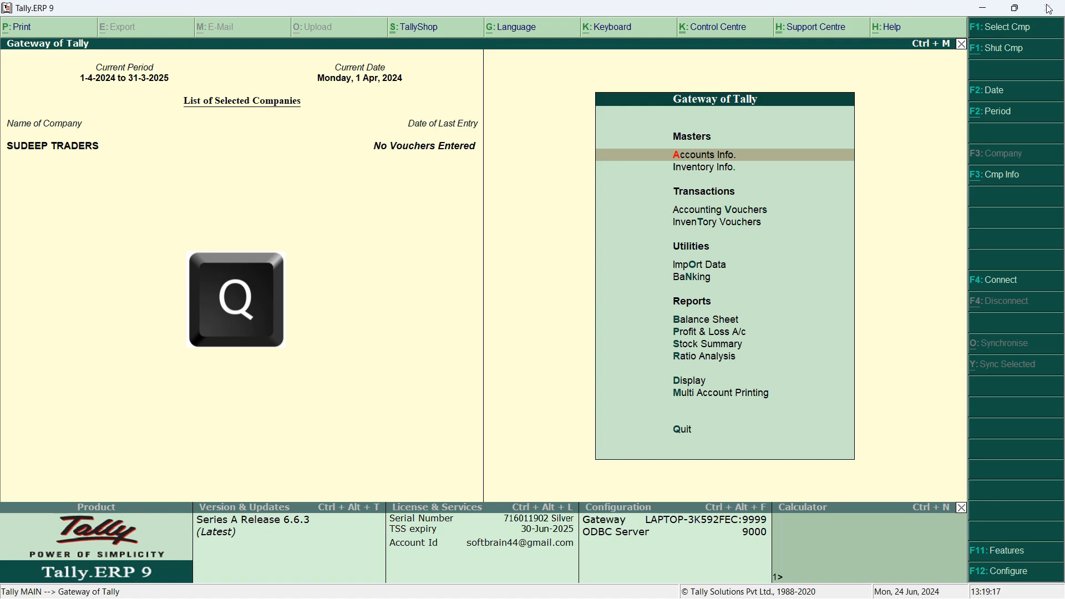
pyautogui.press('q')
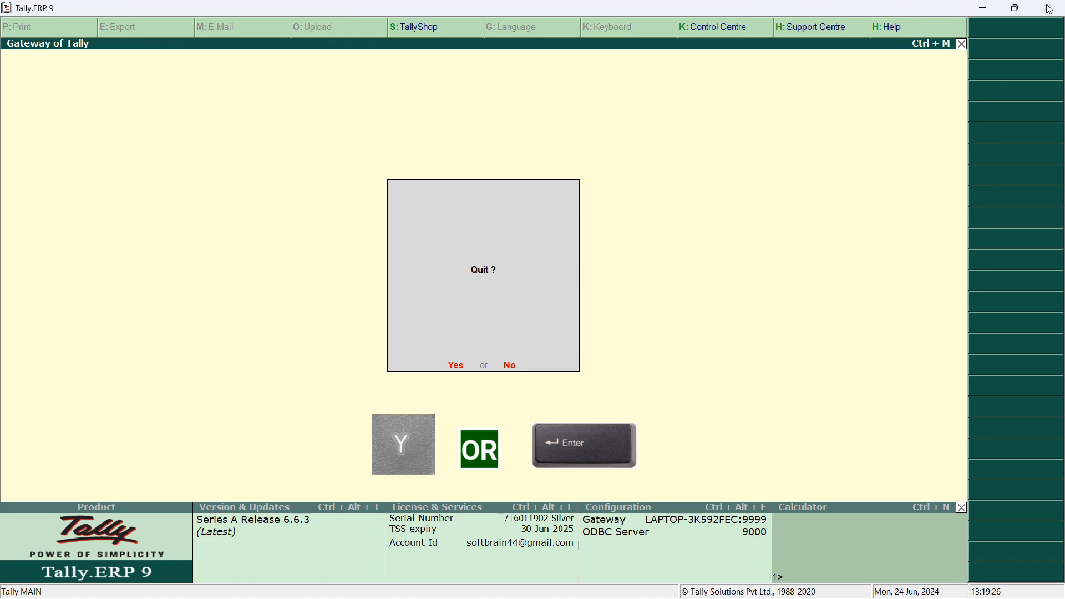
pyautogui.press('Escape')
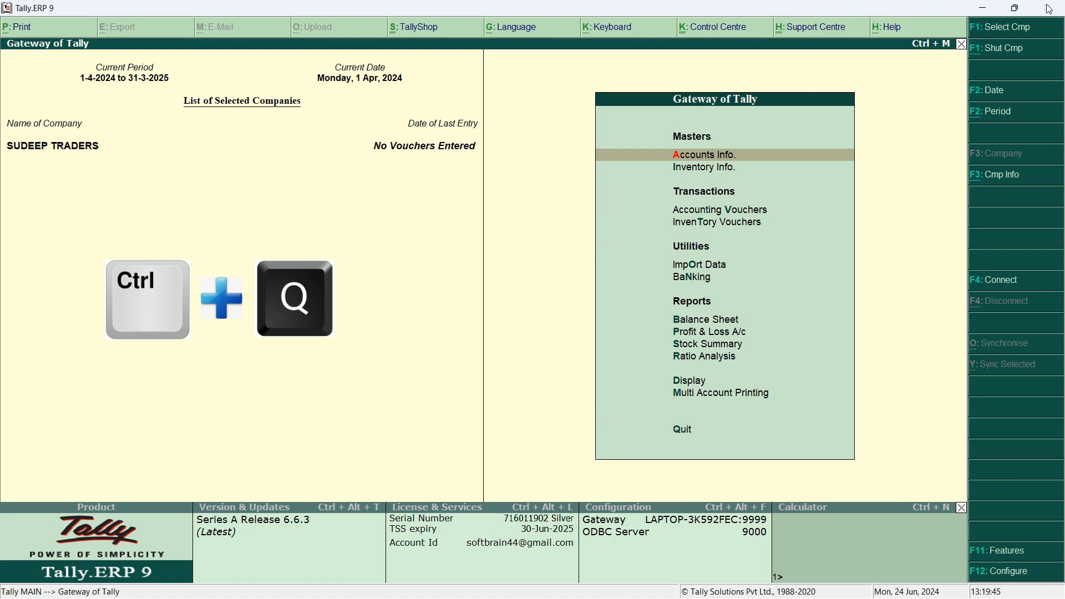
pyautogui.hotkey('ctrl', 'q')
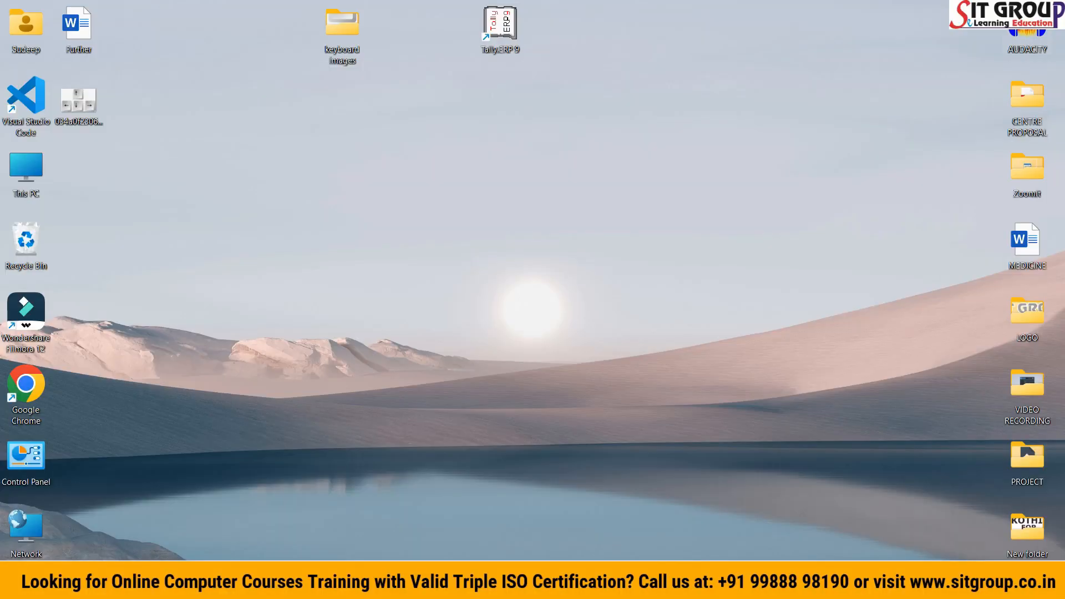